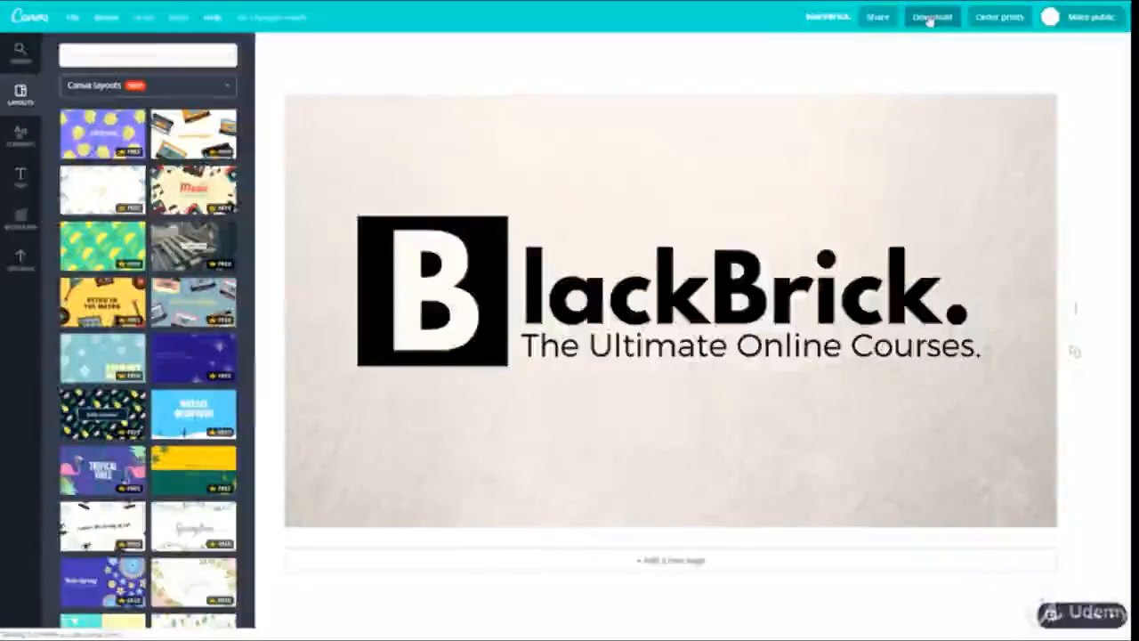
# Open the design's download options, check PNG with its transparent background setting, and return the file type to JPG
pyautogui.click(930, 18)
pyautogui.click(900, 79)
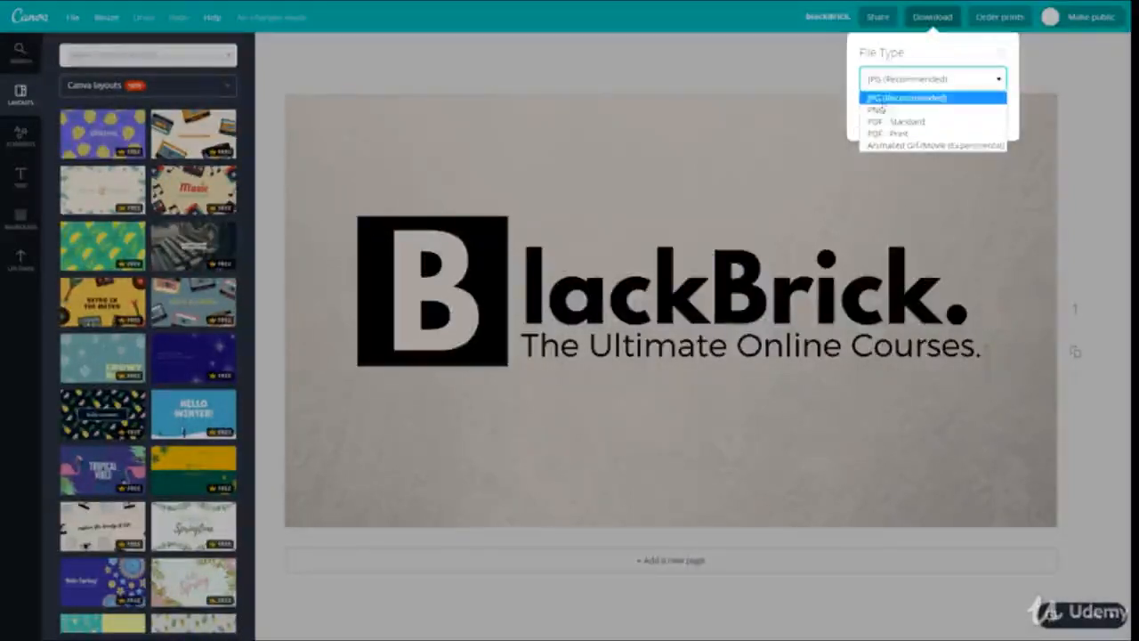
pyautogui.click(877, 108)
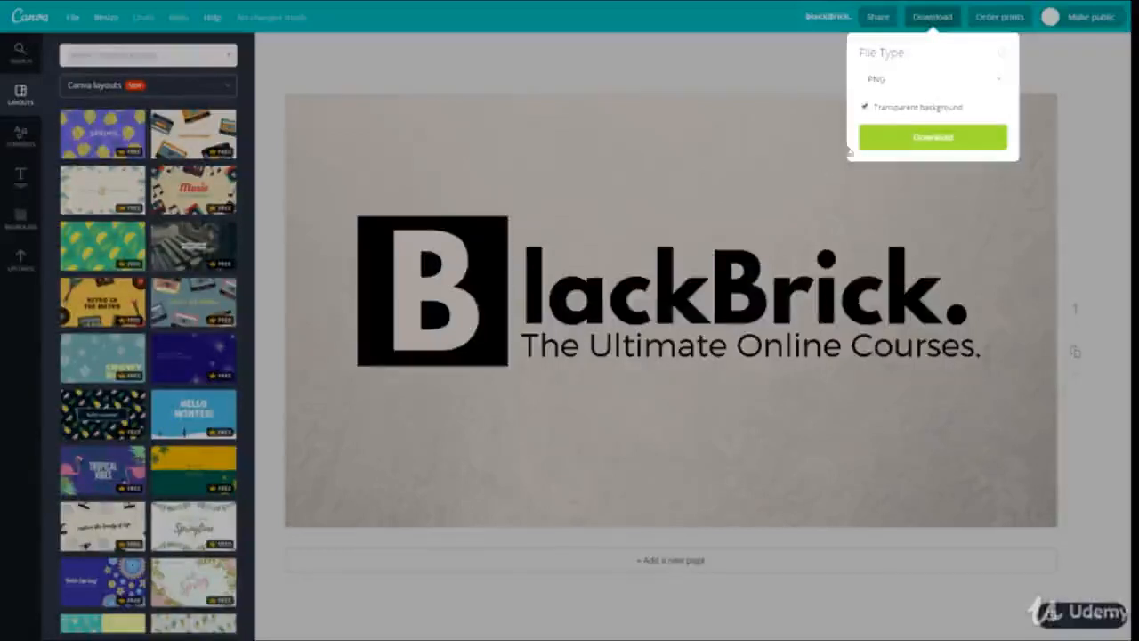
pyautogui.click(880, 108)
pyautogui.click(895, 85)
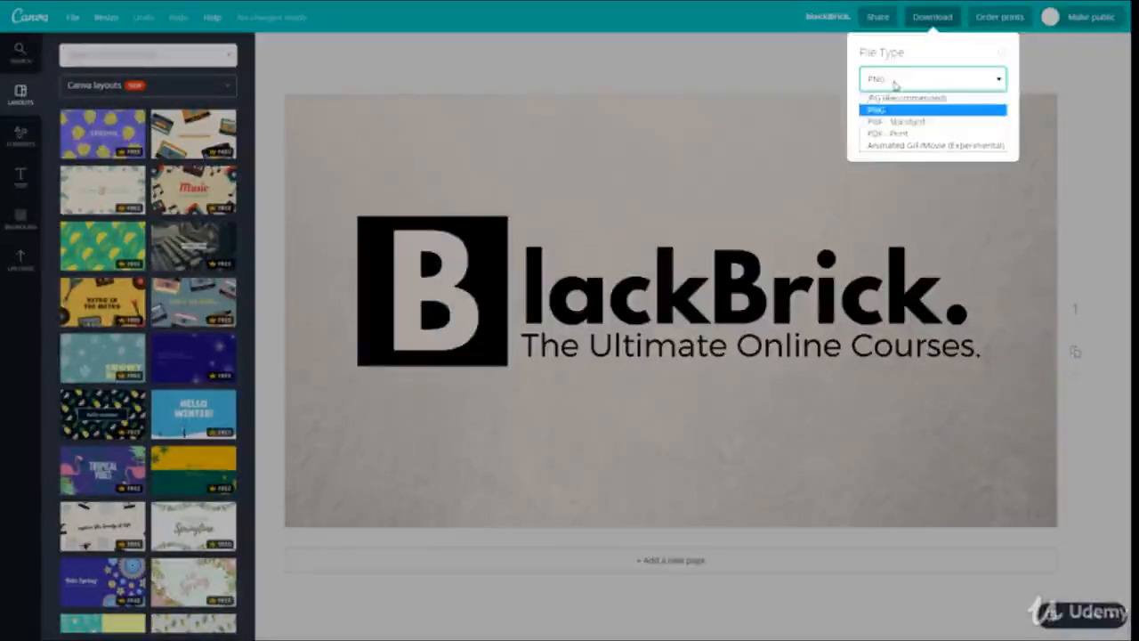
pyautogui.click(899, 119)
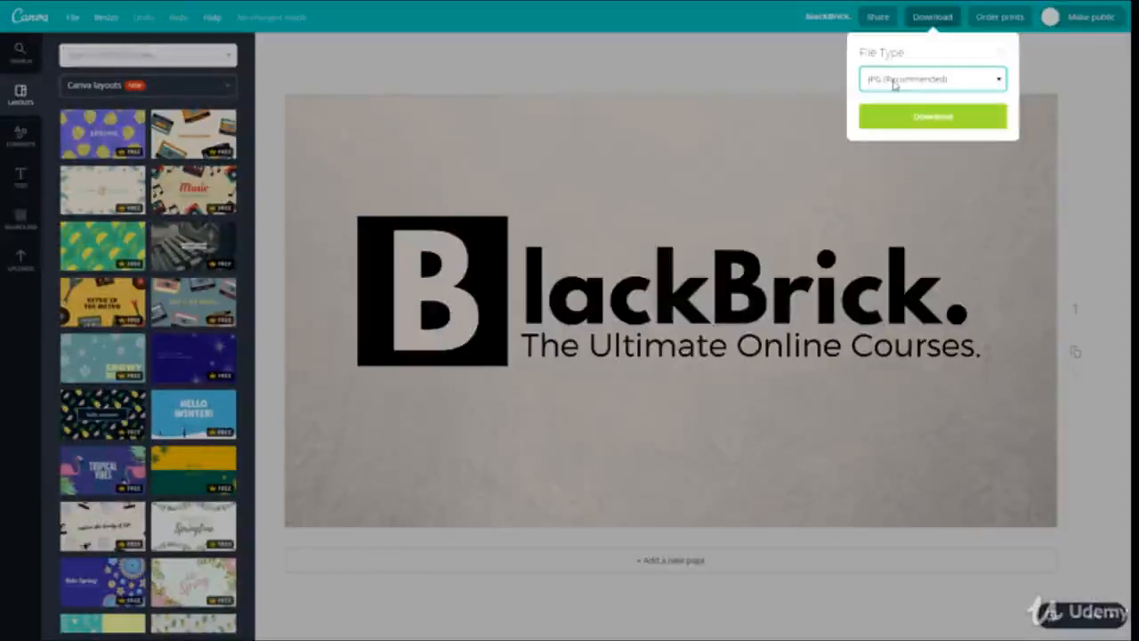
# Download the BlackBrick design as a JPG
pyautogui.click(895, 81)
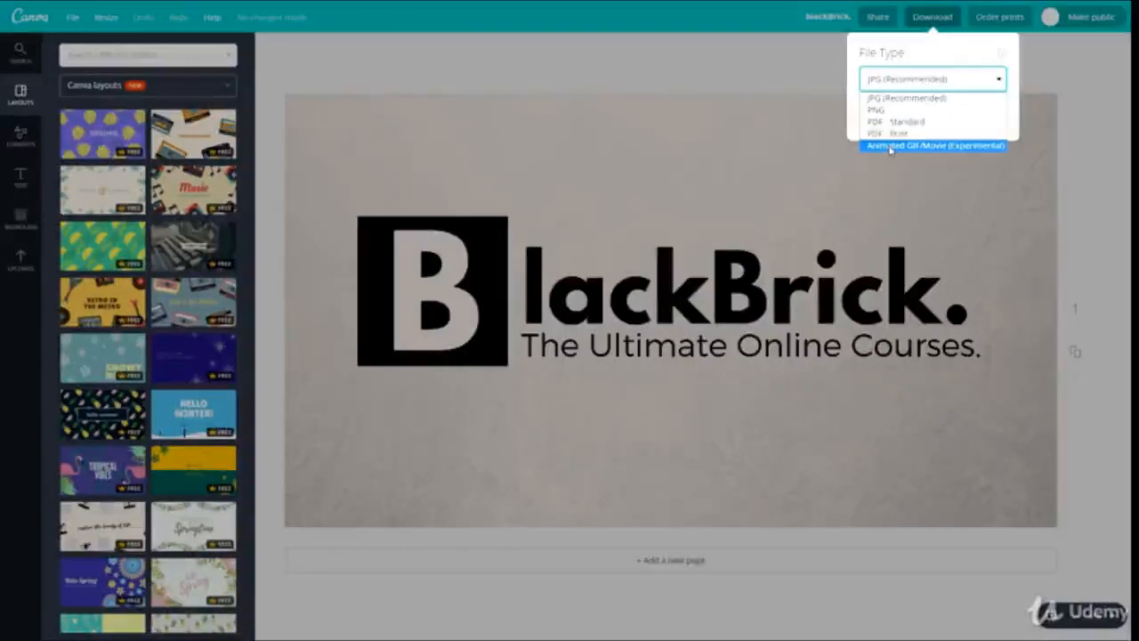
pyautogui.click(900, 104)
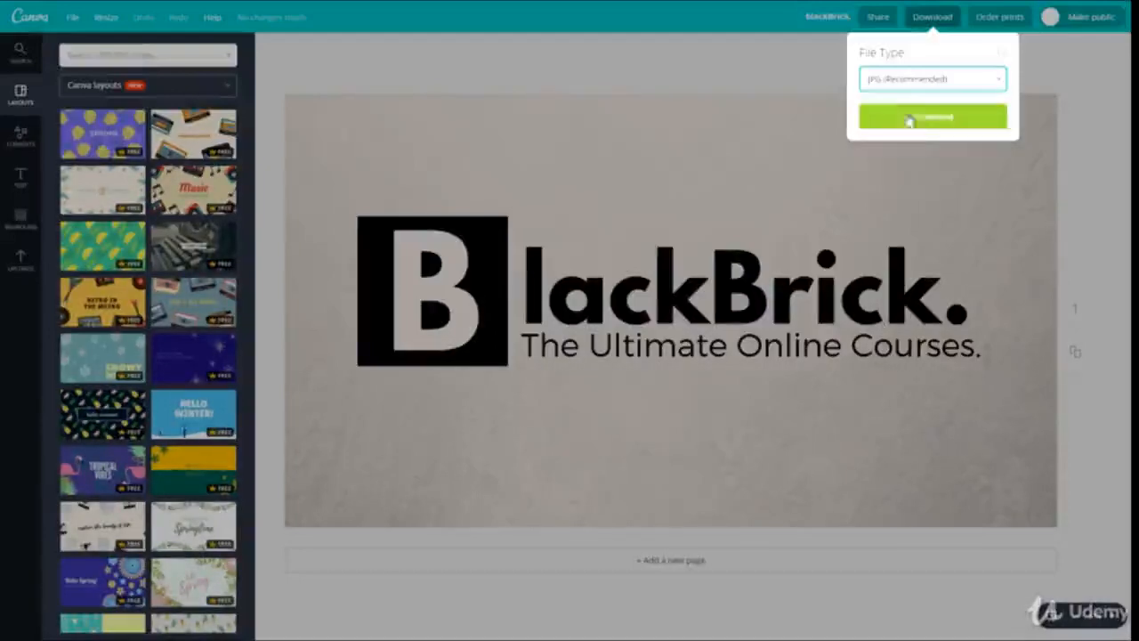
pyautogui.click(910, 117)
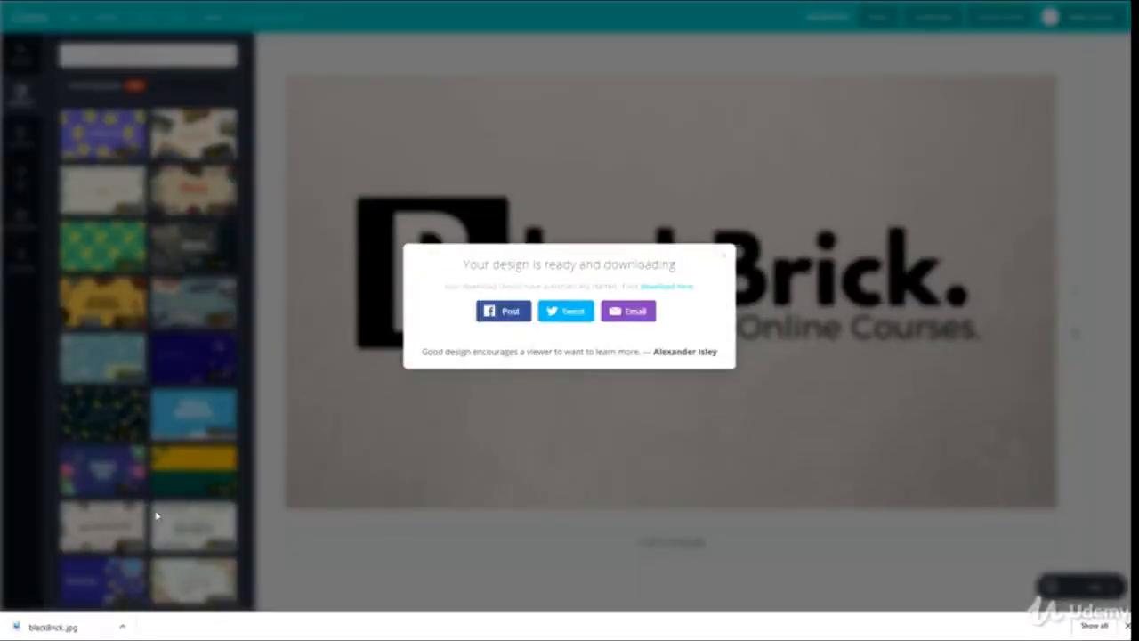
# Open the downloaded blackBrick.jpg to check the image, and close the viewer
pyautogui.click(78, 630)
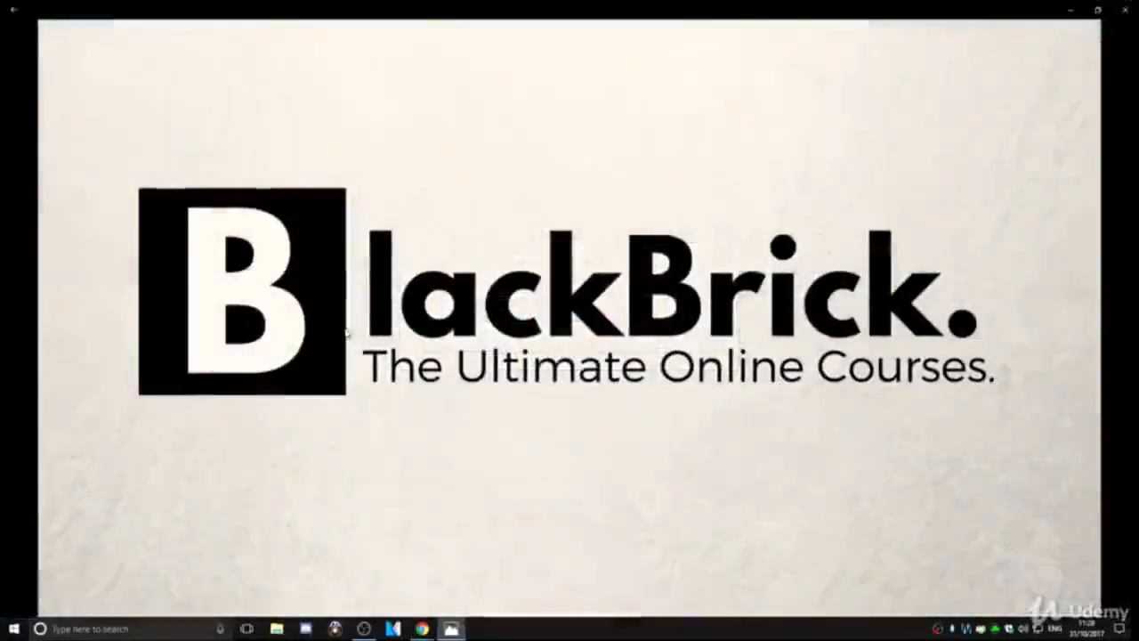
pyautogui.click(1124, 7)
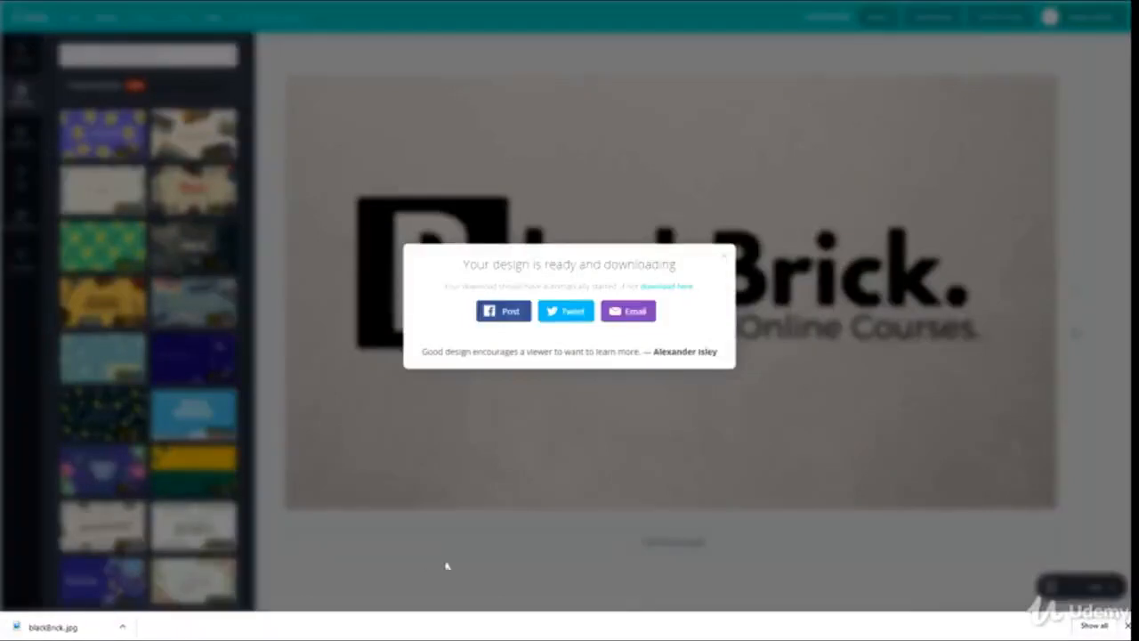
pyautogui.click(68, 629)
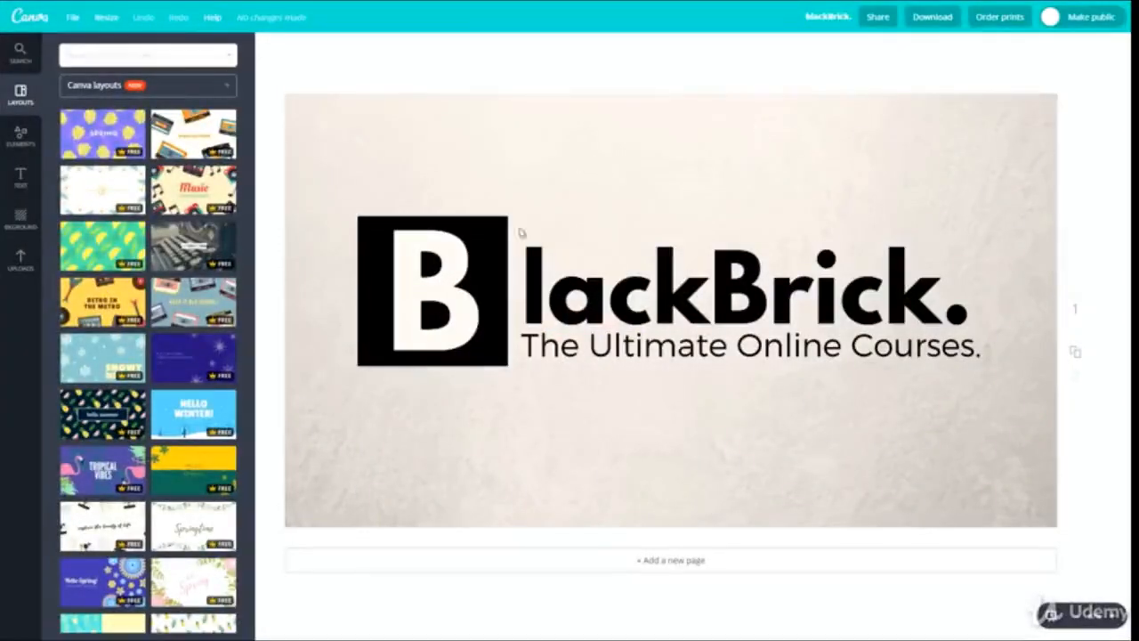
# Set the download file type to Animated GIF/Movie (Experimental) and open the animation preview
pyautogui.click(931, 16)
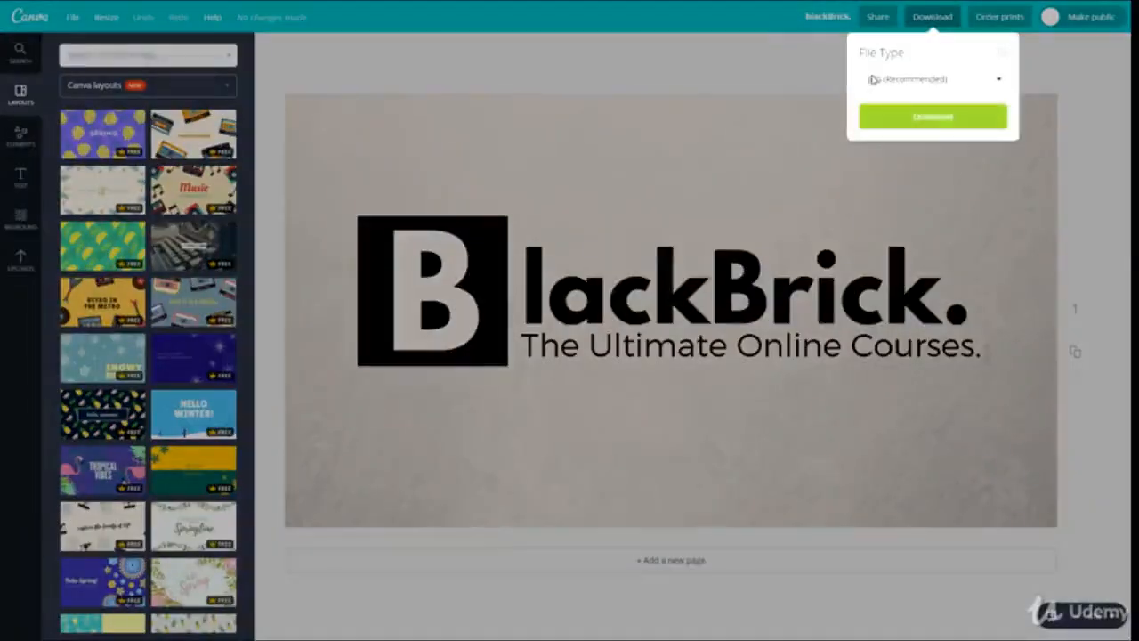
pyautogui.click(890, 78)
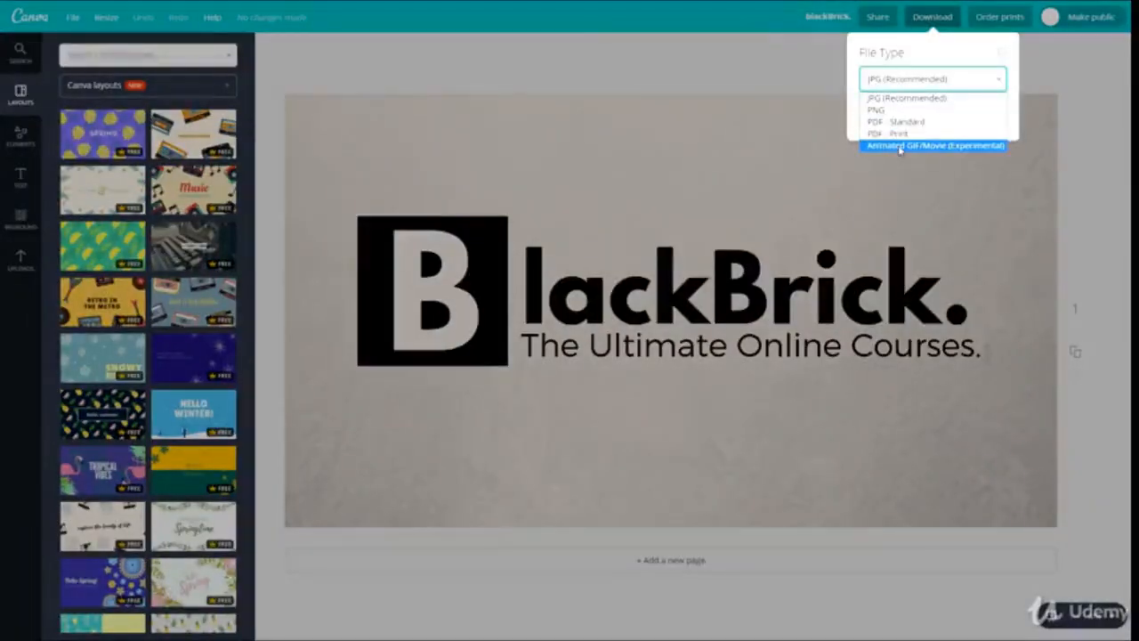
pyautogui.click(899, 146)
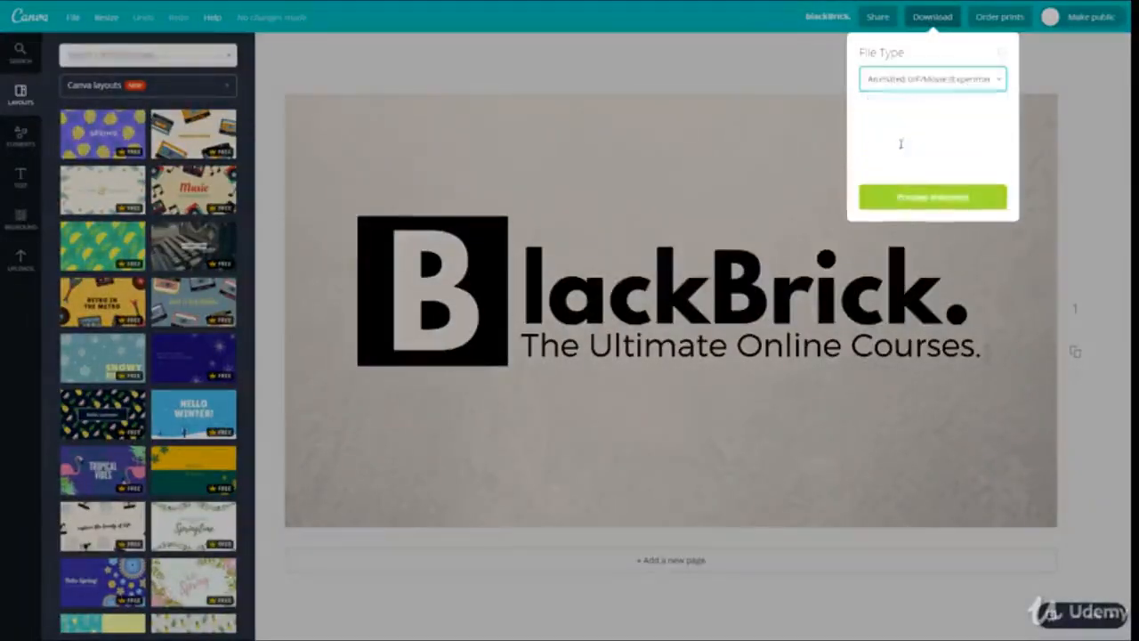
pyautogui.click(896, 200)
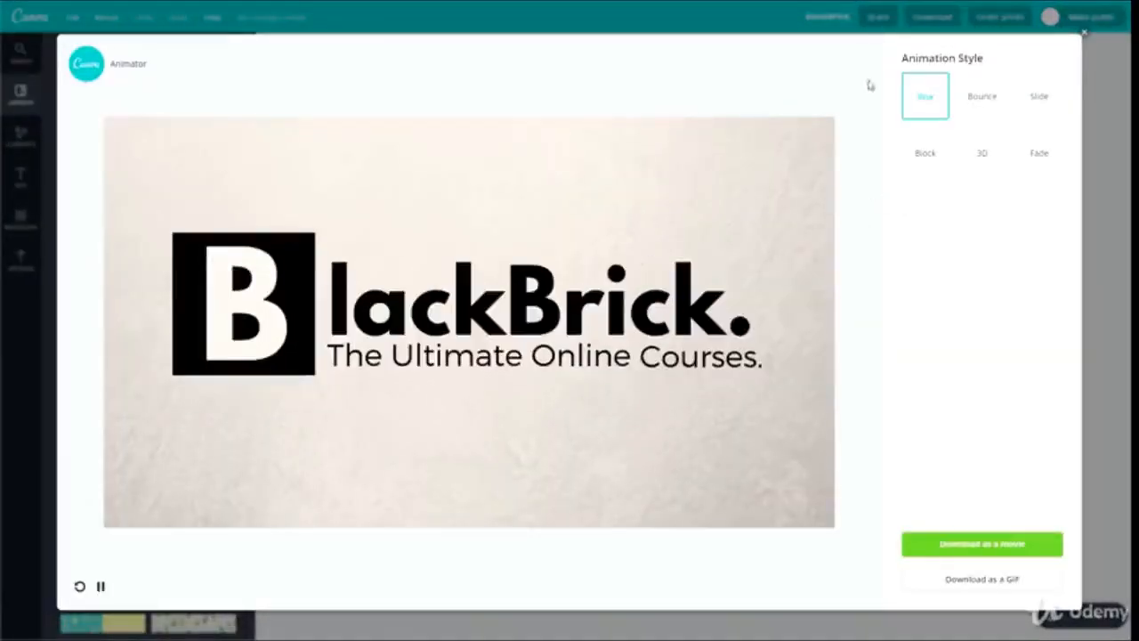
# Preview the Bounce, Slide, Block, 3D and Fade animation styles on the logo
pyautogui.click(986, 114)
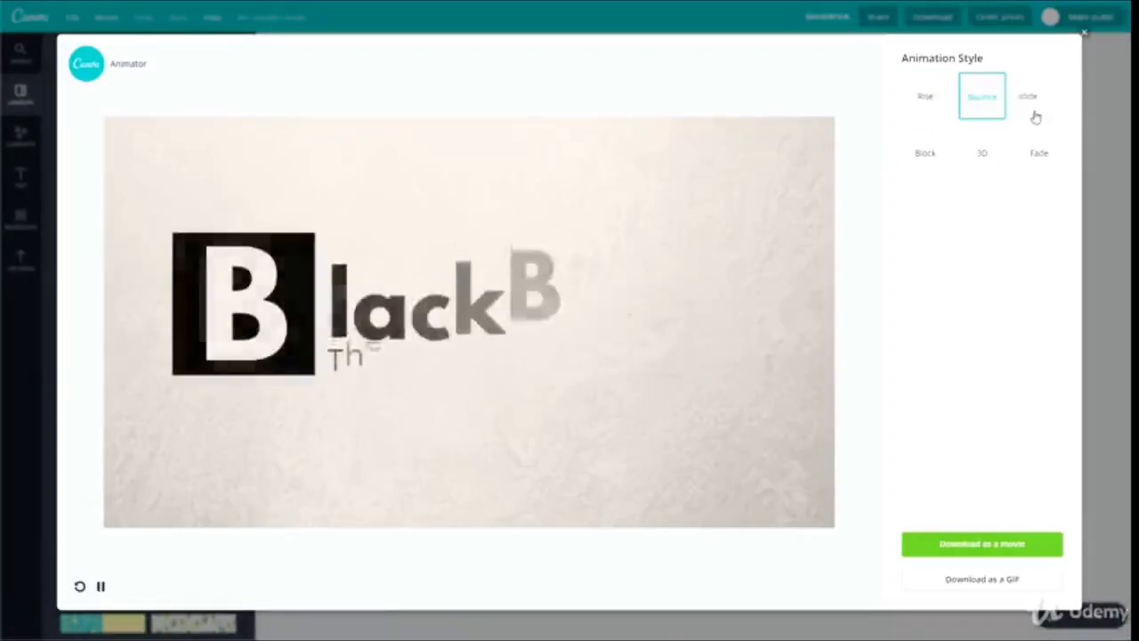
pyautogui.click(1038, 105)
pyautogui.click(922, 166)
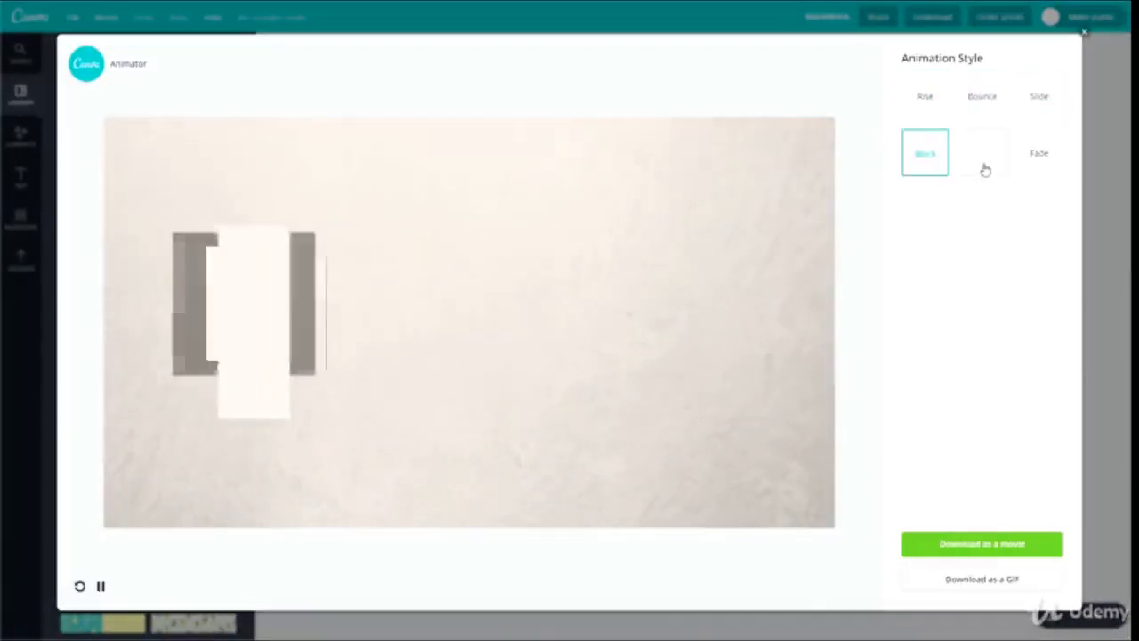
pyautogui.click(983, 158)
pyautogui.click(1039, 158)
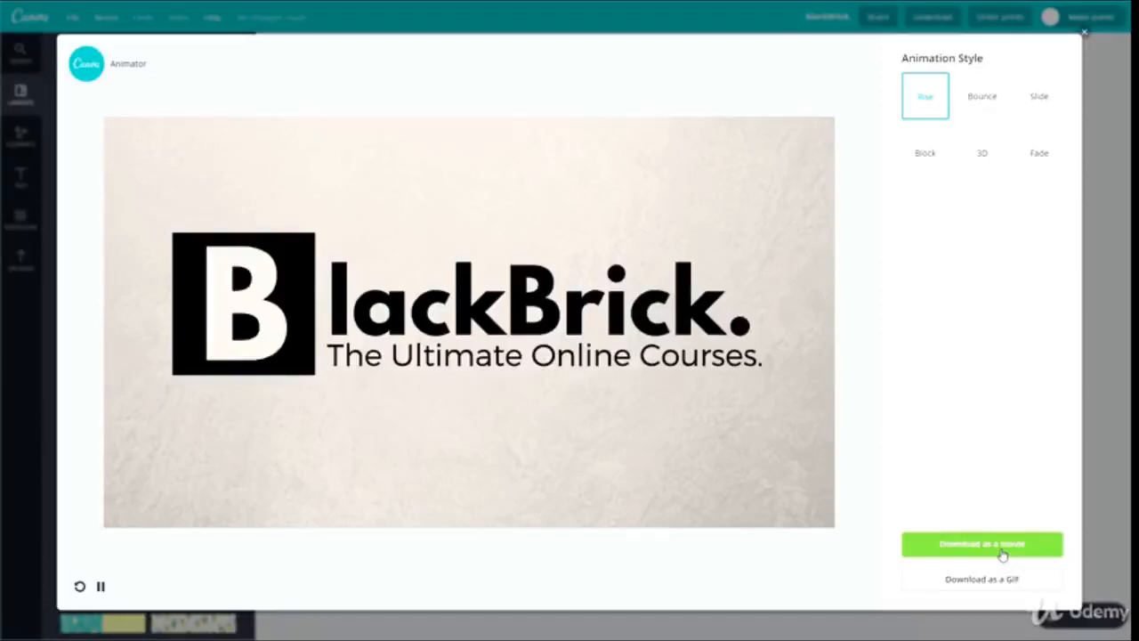
# Download the logo animation in the Rise style as a GIF and as a movie, opening each downloaded file to check it
pyautogui.click(1002, 551)
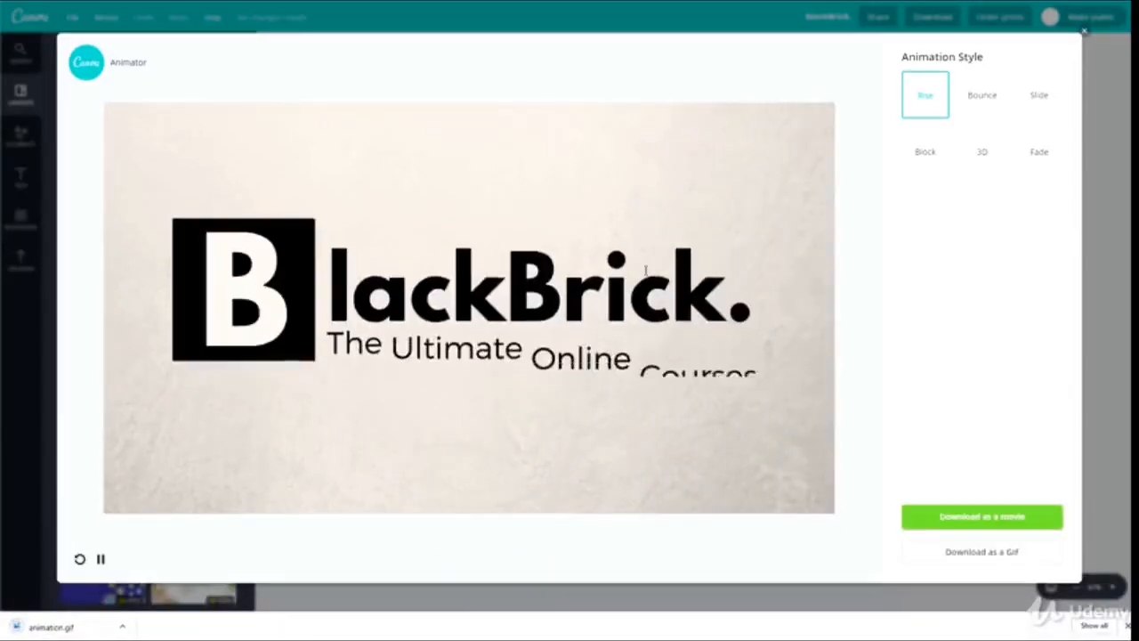
pyautogui.click(55, 628)
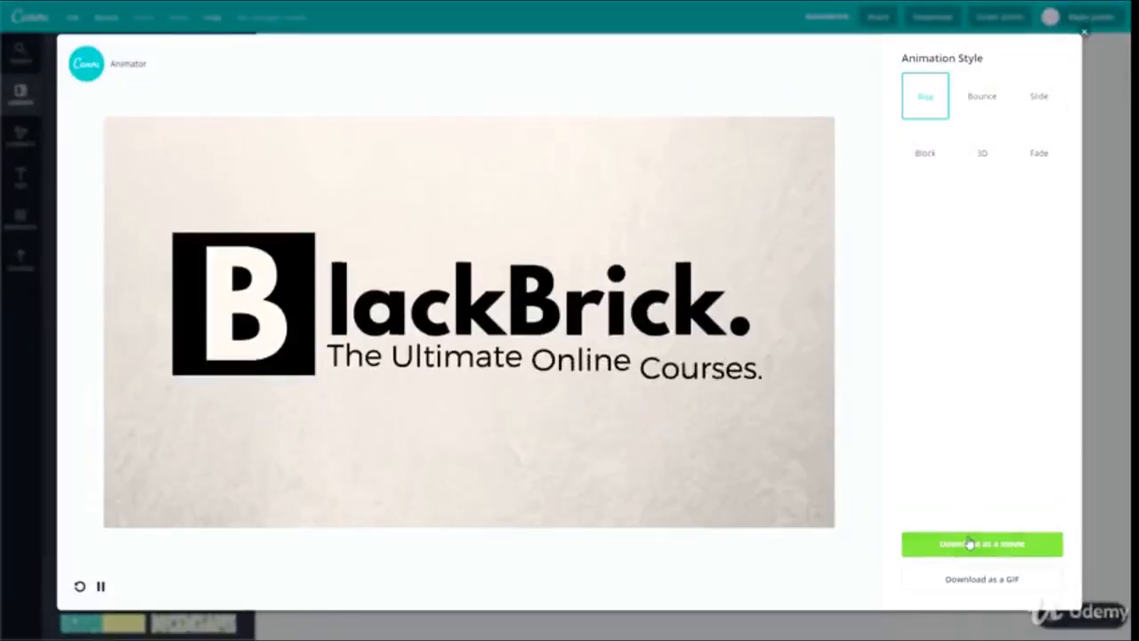
pyautogui.click(969, 544)
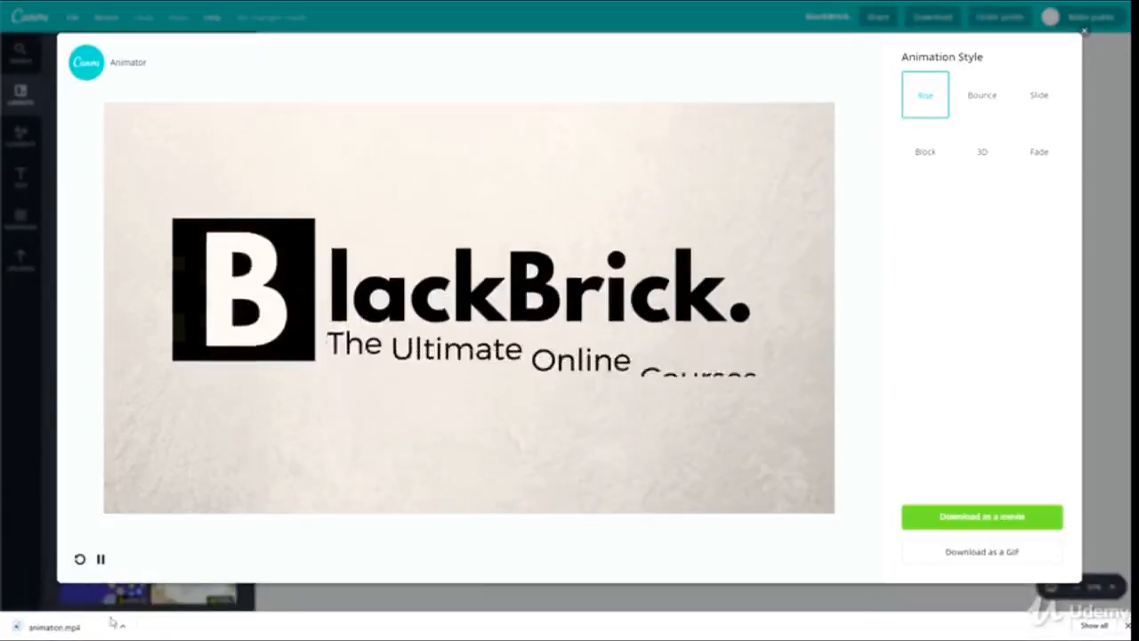
pyautogui.click(53, 628)
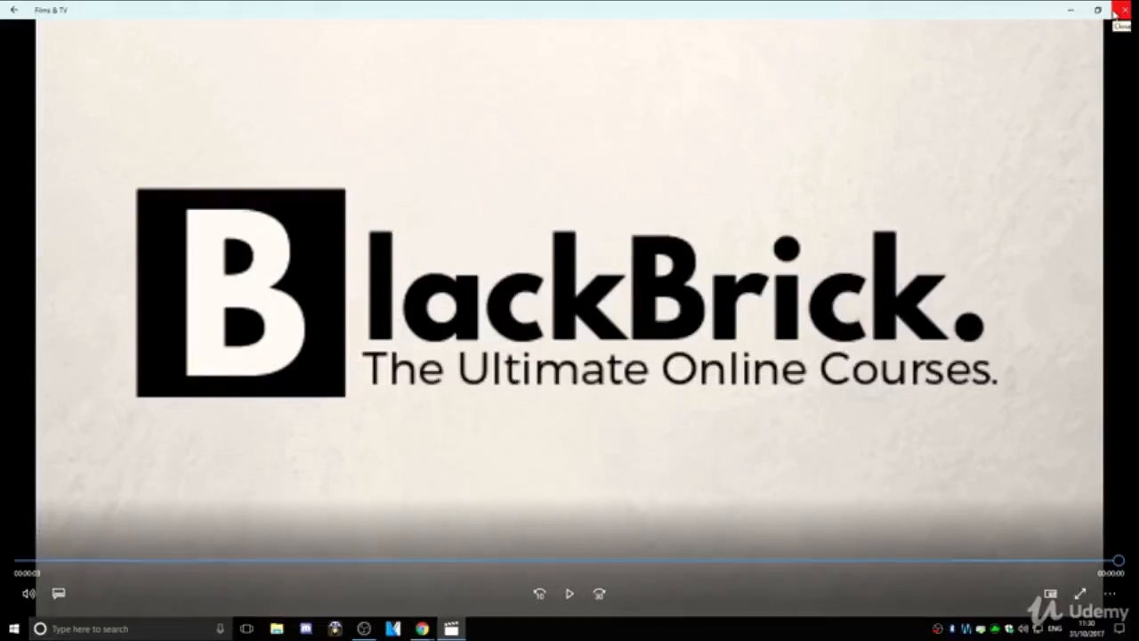
pyautogui.click(1120, 10)
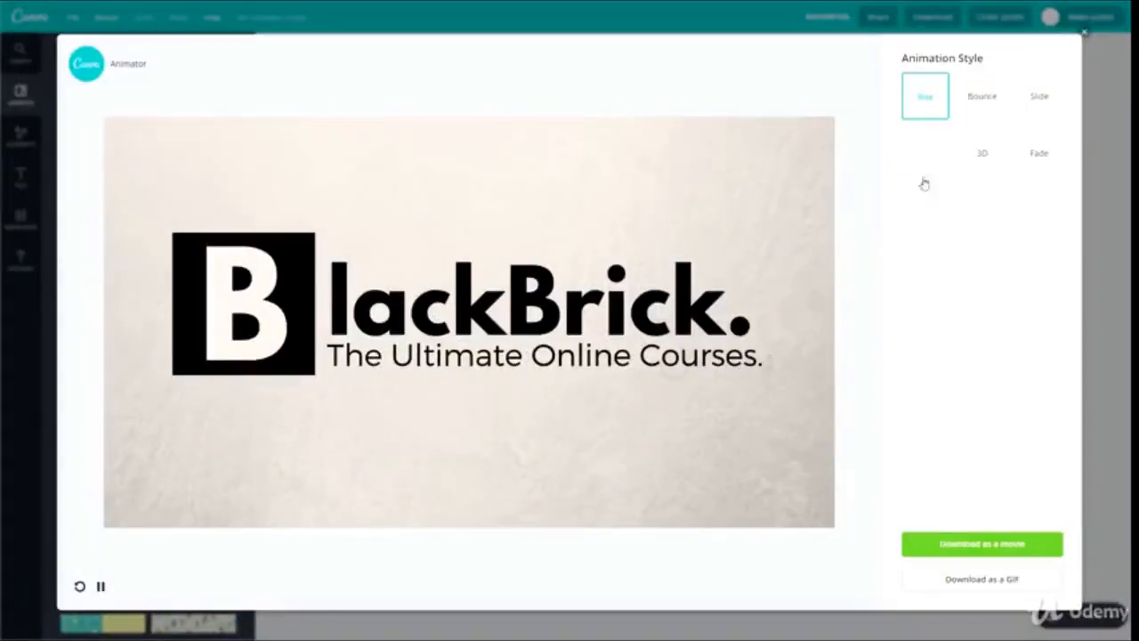
# Preview the Bounce, Slide, 3D and Block animation styles once more and close the animator
pyautogui.click(978, 105)
pyautogui.click(1039, 99)
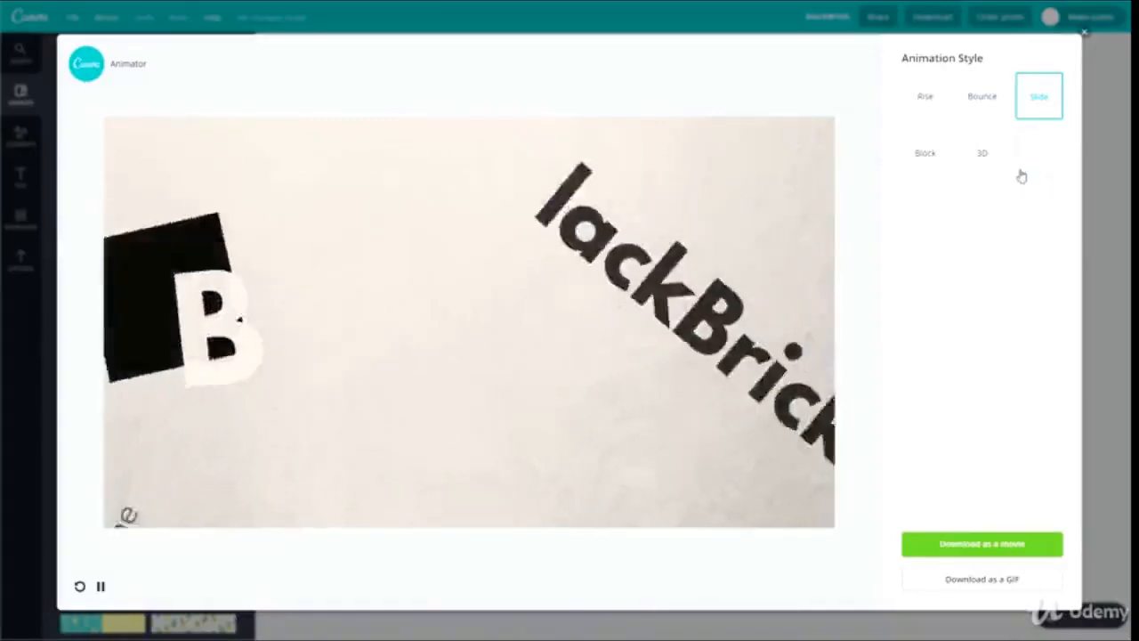
pyautogui.click(970, 156)
pyautogui.click(924, 158)
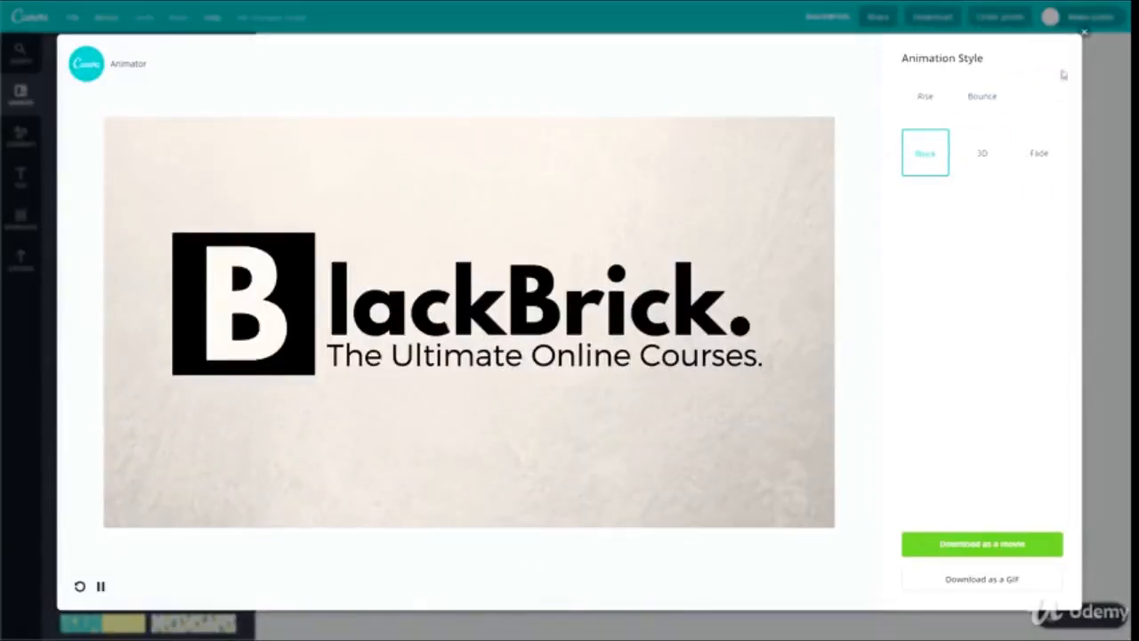
pyautogui.click(1084, 37)
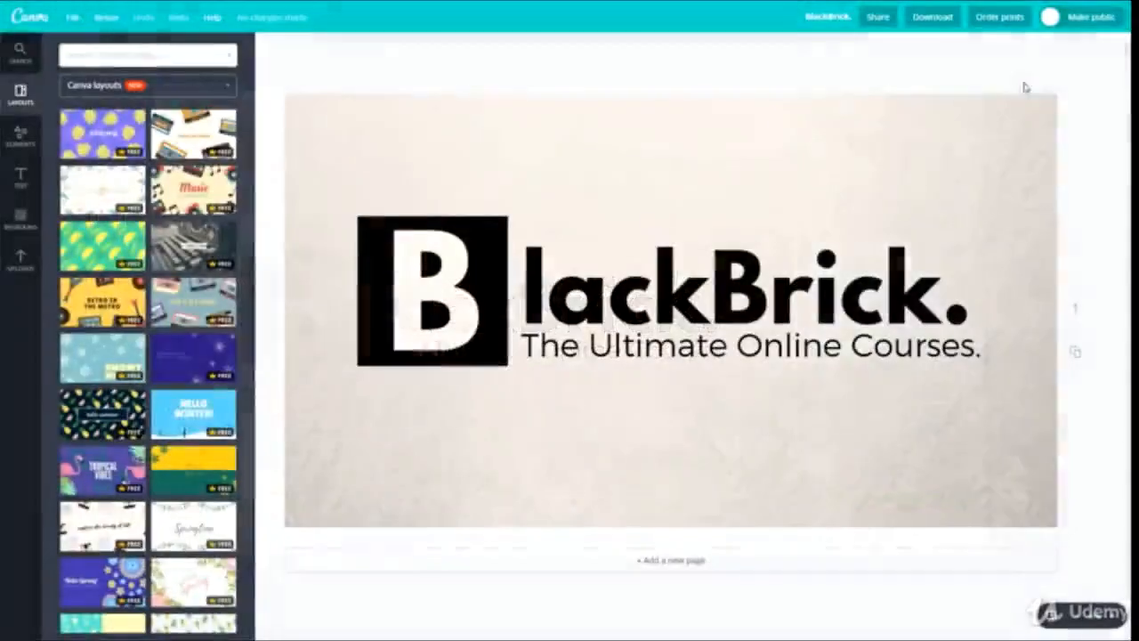
# Delete the textured background image behind the BlackBrick logo
pyautogui.click(937, 21)
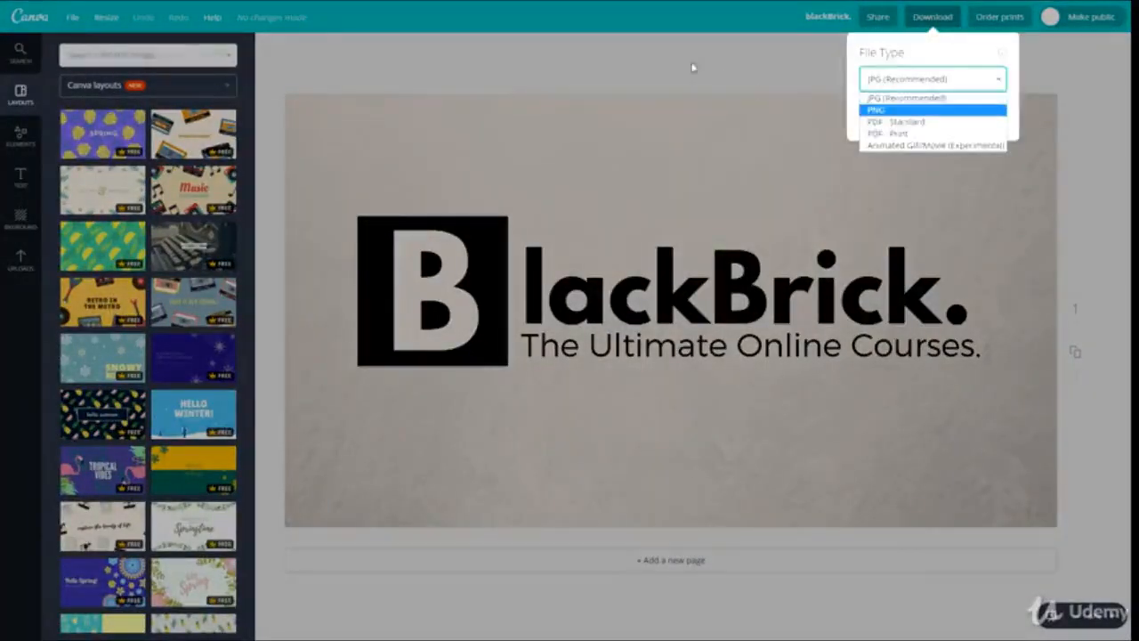
pyautogui.click(544, 153)
pyautogui.click(542, 154)
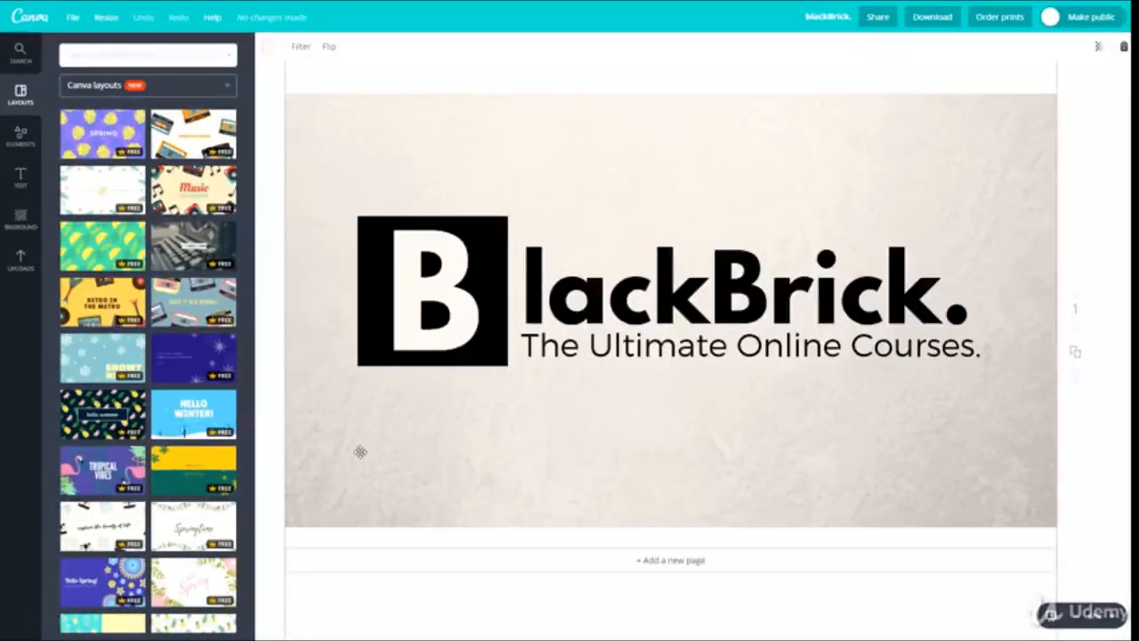
pyautogui.press('Delete')
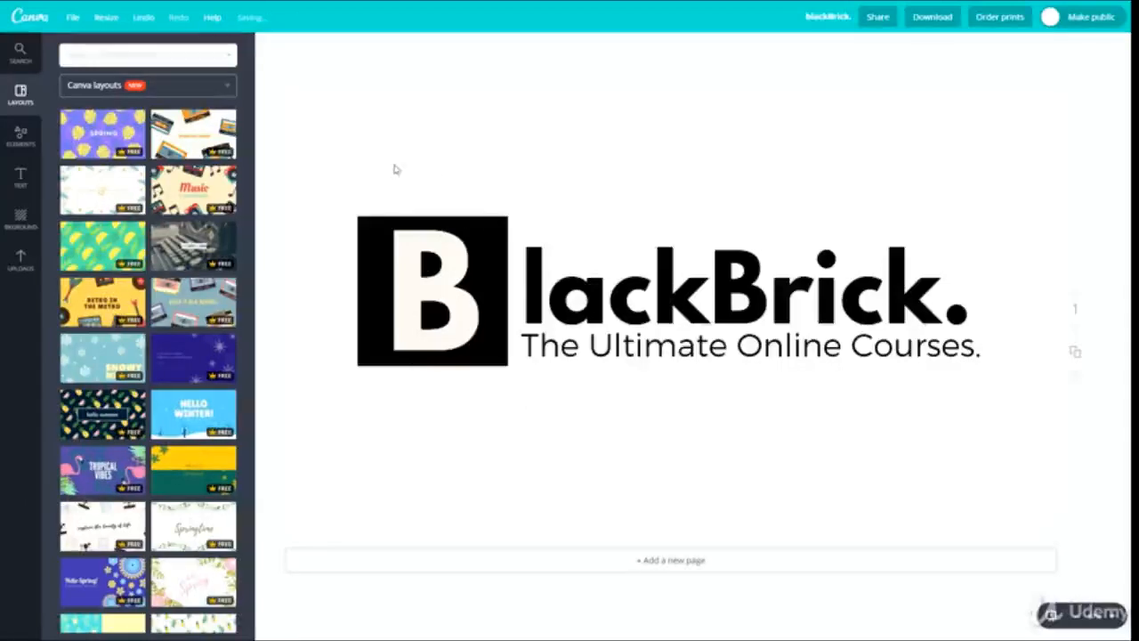
# Download the logo as a PNG with a transparent background
pyautogui.click(934, 17)
pyautogui.click(894, 80)
pyautogui.click(886, 109)
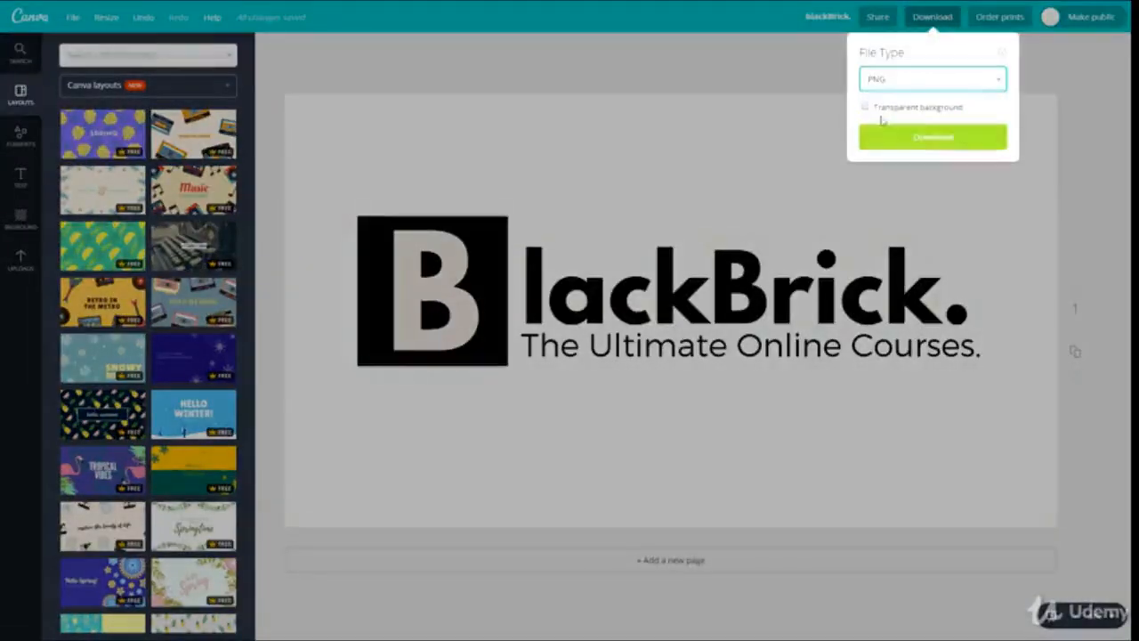
pyautogui.click(888, 110)
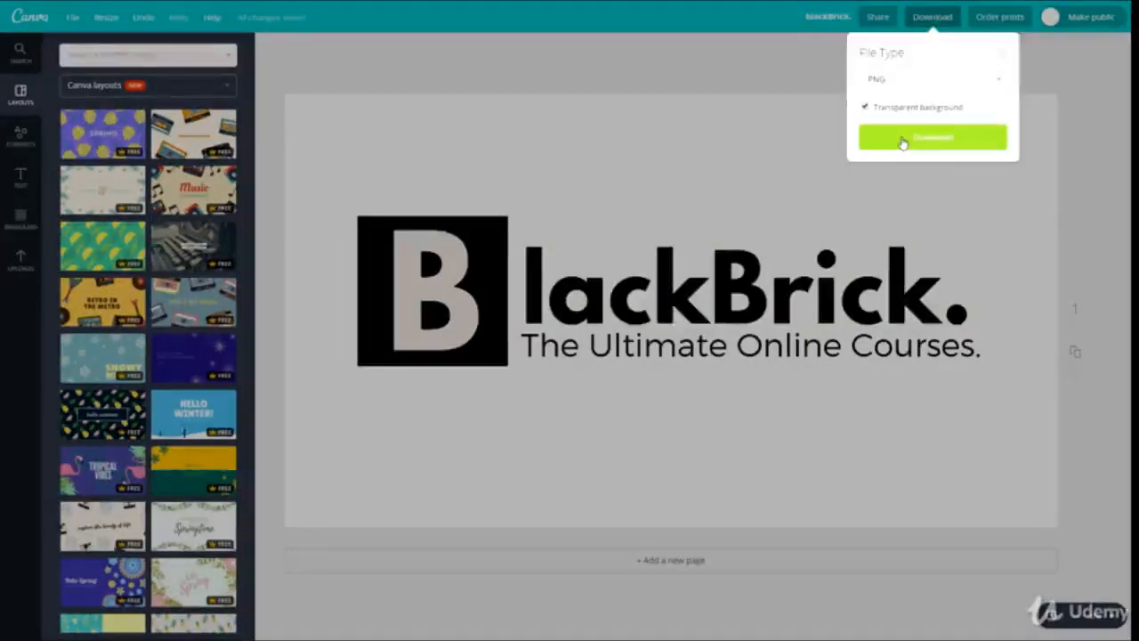
pyautogui.click(902, 140)
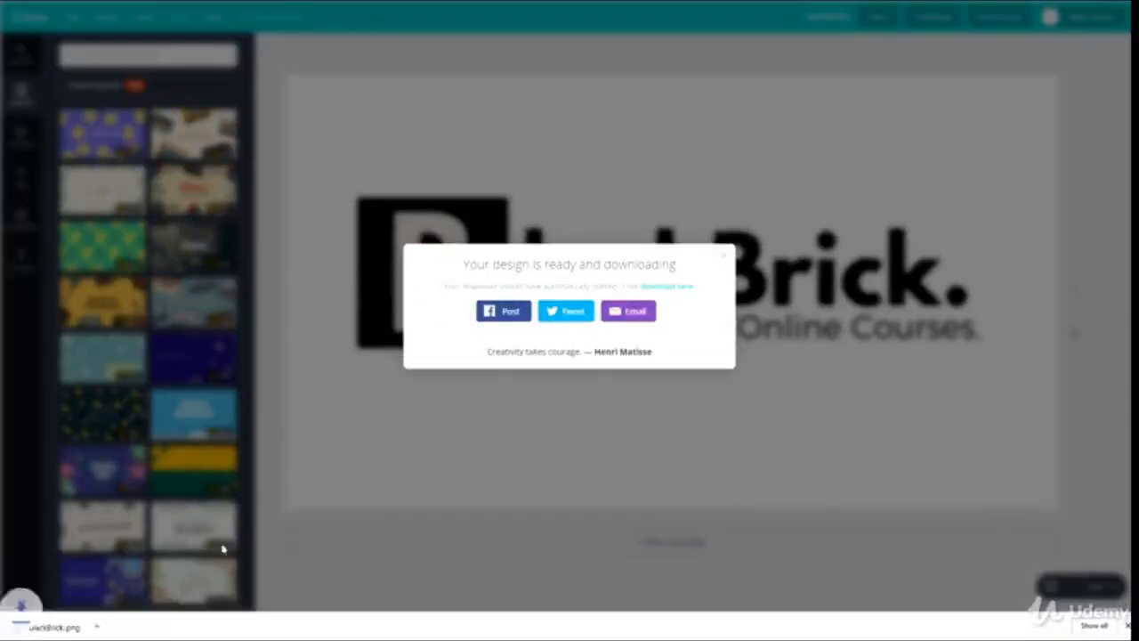
# Open the downloaded blackBrick.png and move the viewer window aside to compare it with the design
pyautogui.click(44, 628)
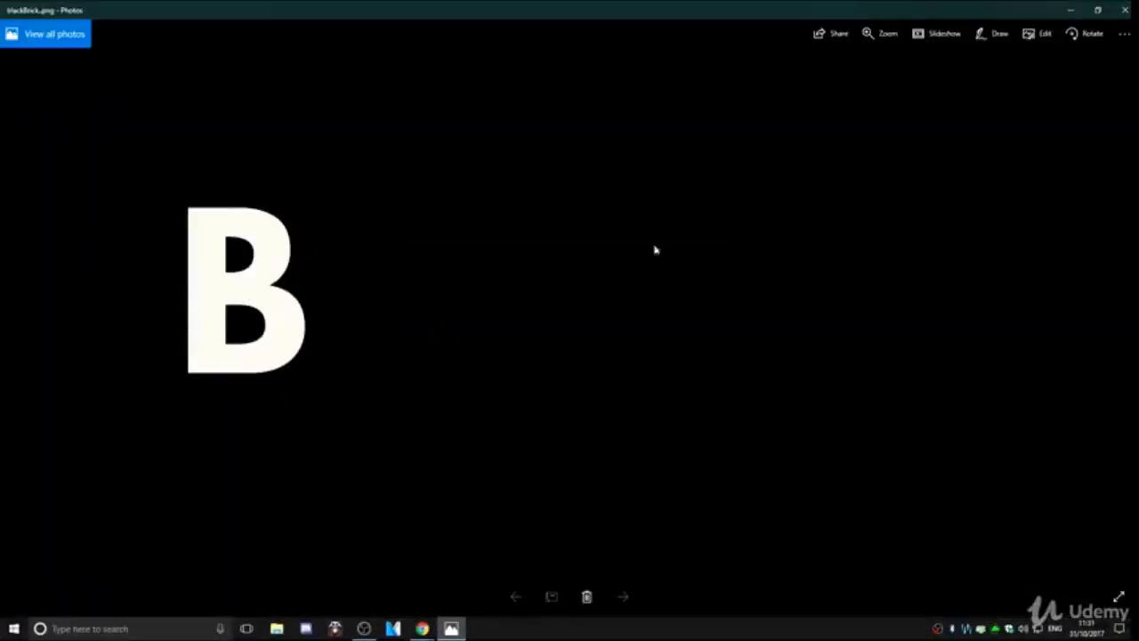
pyautogui.moveTo(1023, 11); pyautogui.dragTo(686, 177)
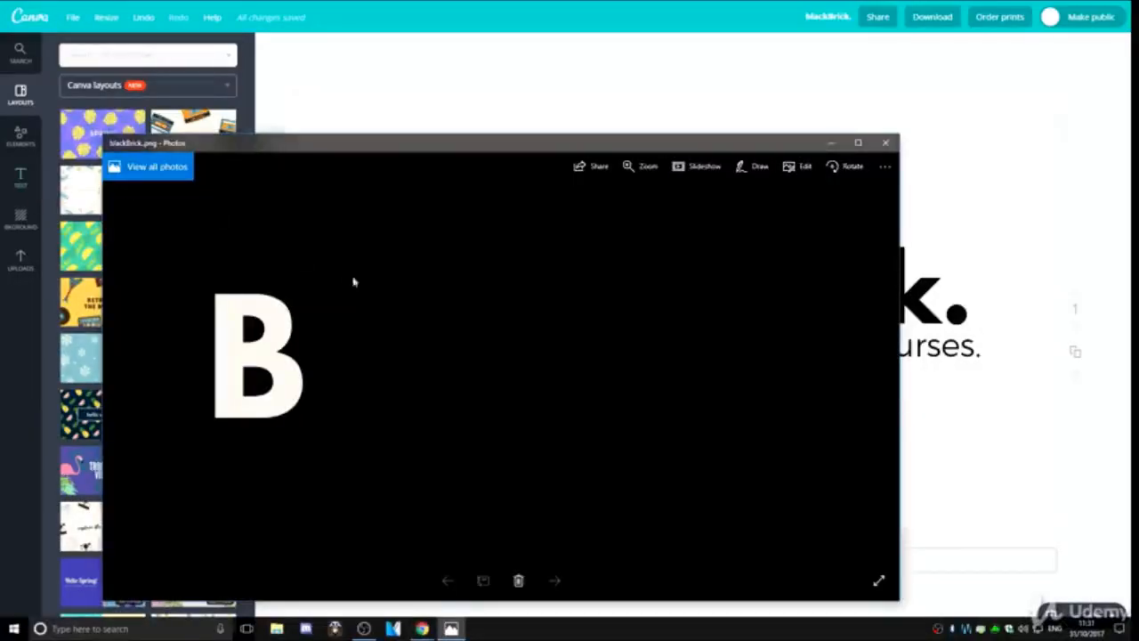
pyautogui.moveTo(359, 144); pyautogui.dragTo(259, 89)
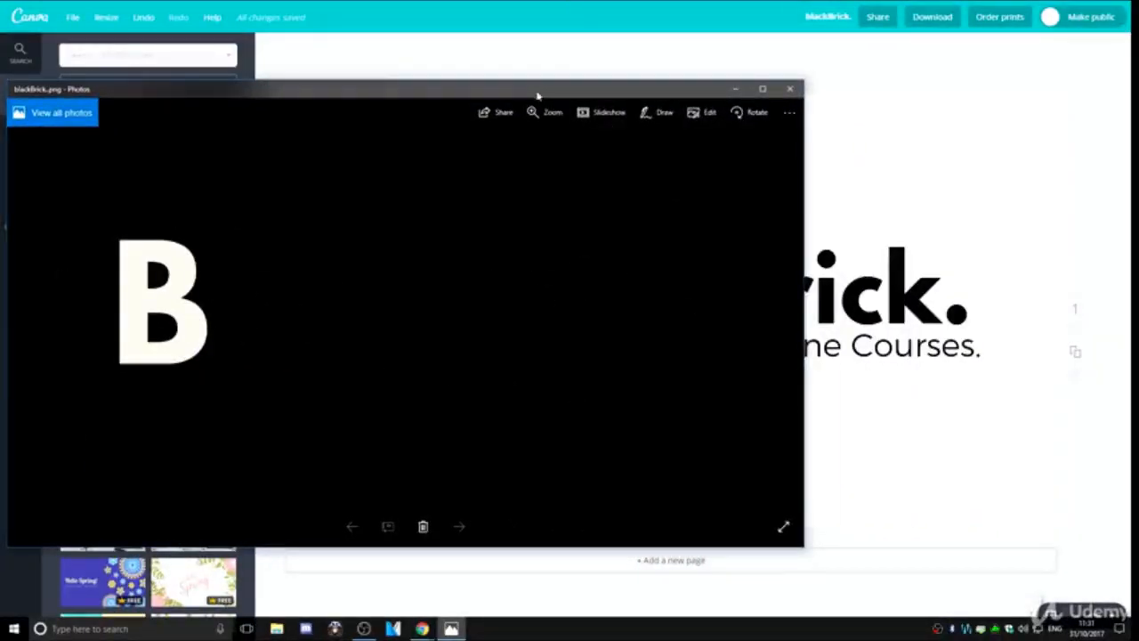
pyautogui.moveTo(537, 96); pyautogui.dragTo(59, 121)
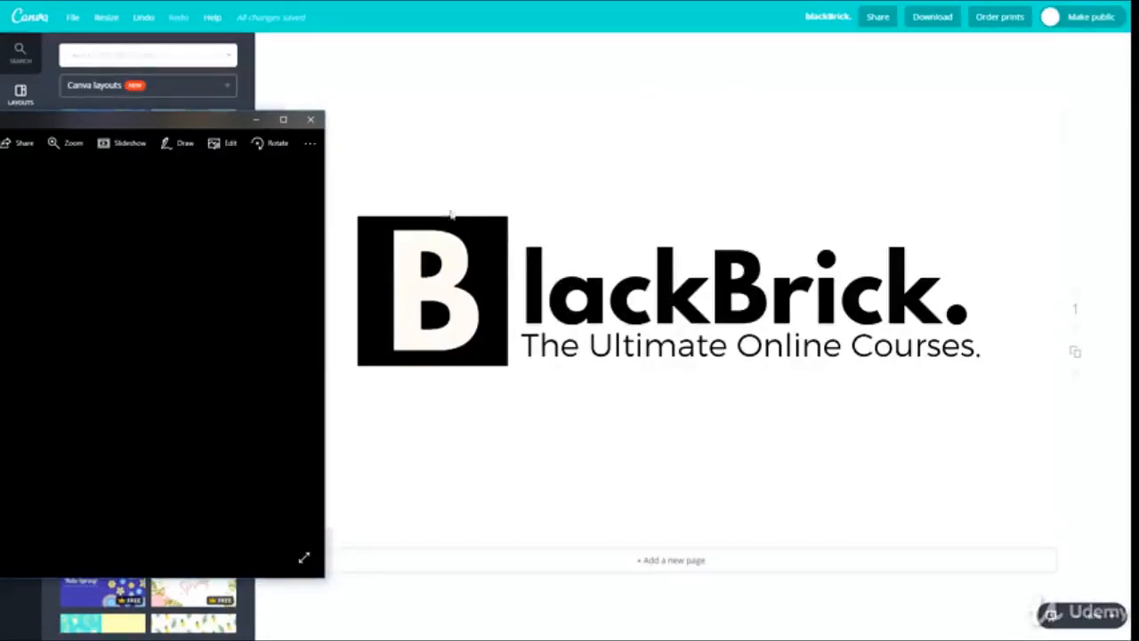
# Close the image viewer and recolour the black square behind the letter B to light grey
pyautogui.click(310, 118)
pyautogui.click(492, 229)
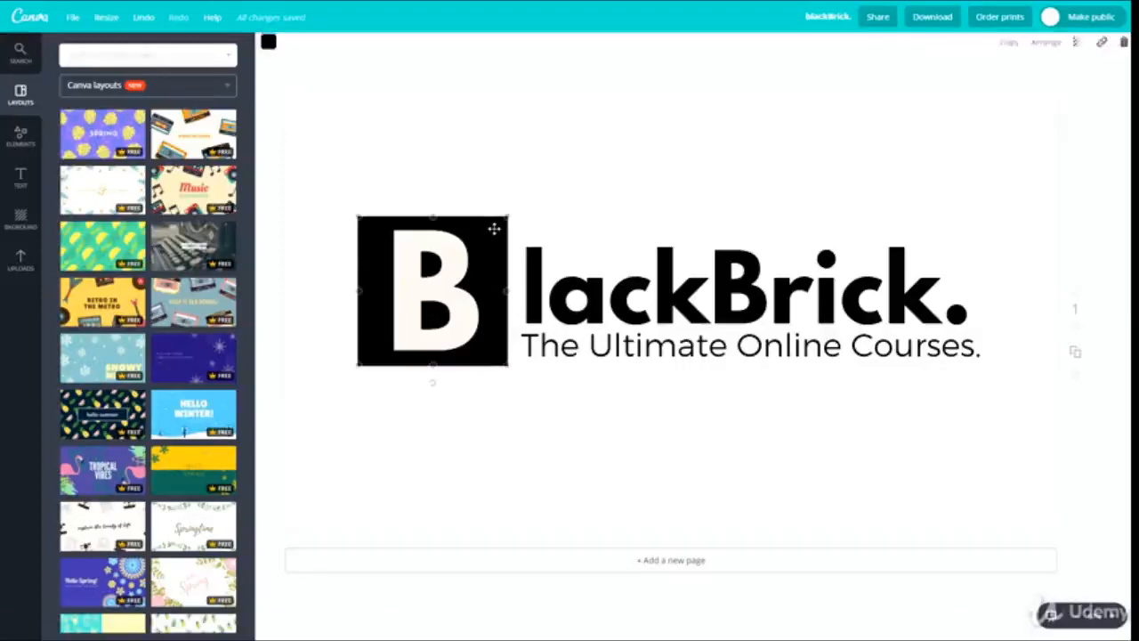
pyautogui.click(269, 46)
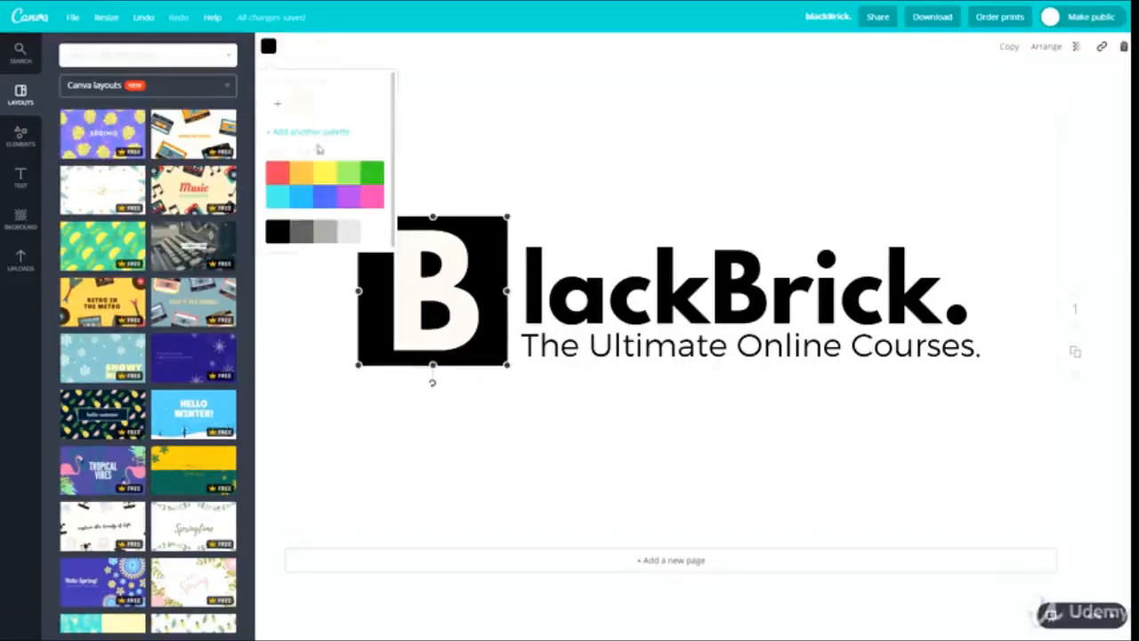
pyautogui.click(325, 232)
pyautogui.click(471, 410)
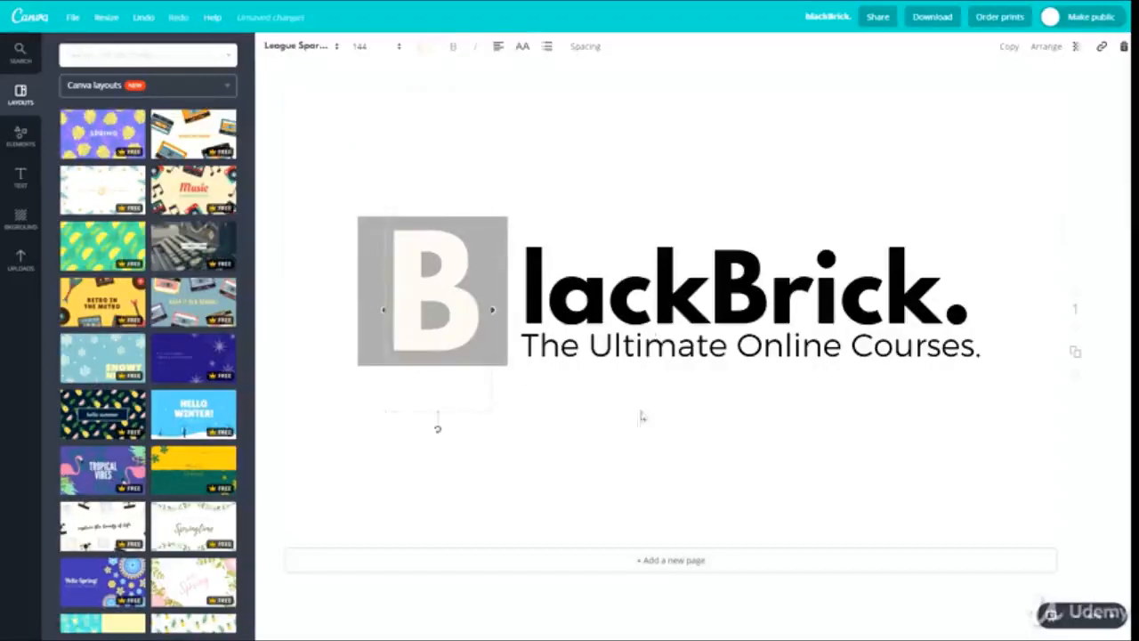
pyautogui.click(721, 406)
# Download the recoloured logo as a PNG with a transparent background, then view the downloaded file and close it
pyautogui.click(931, 16)
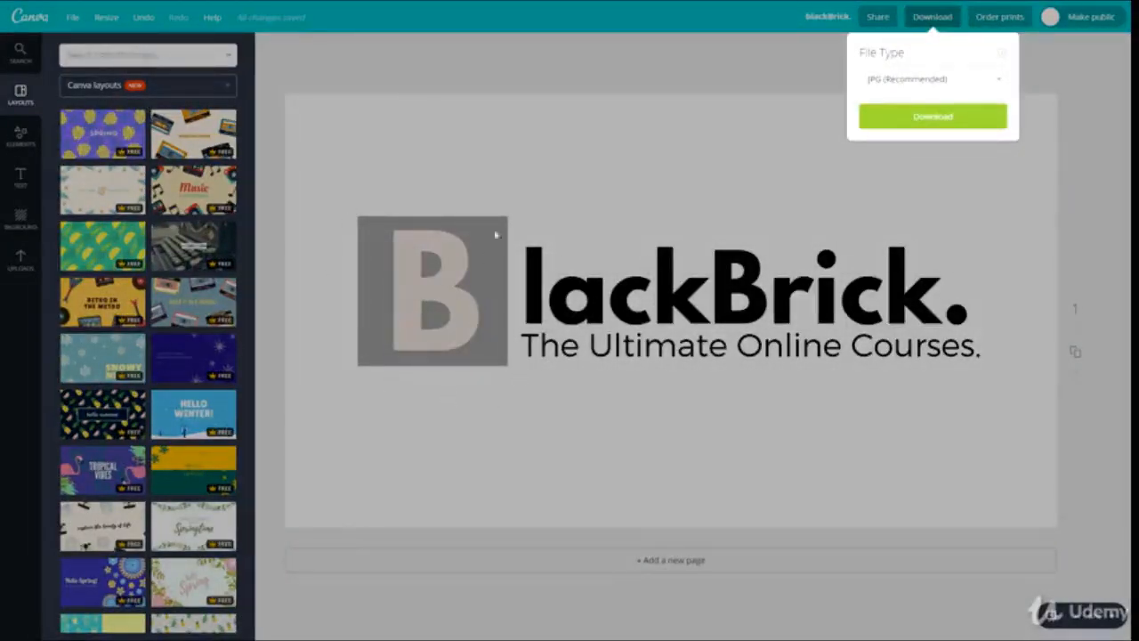
pyautogui.click(596, 492)
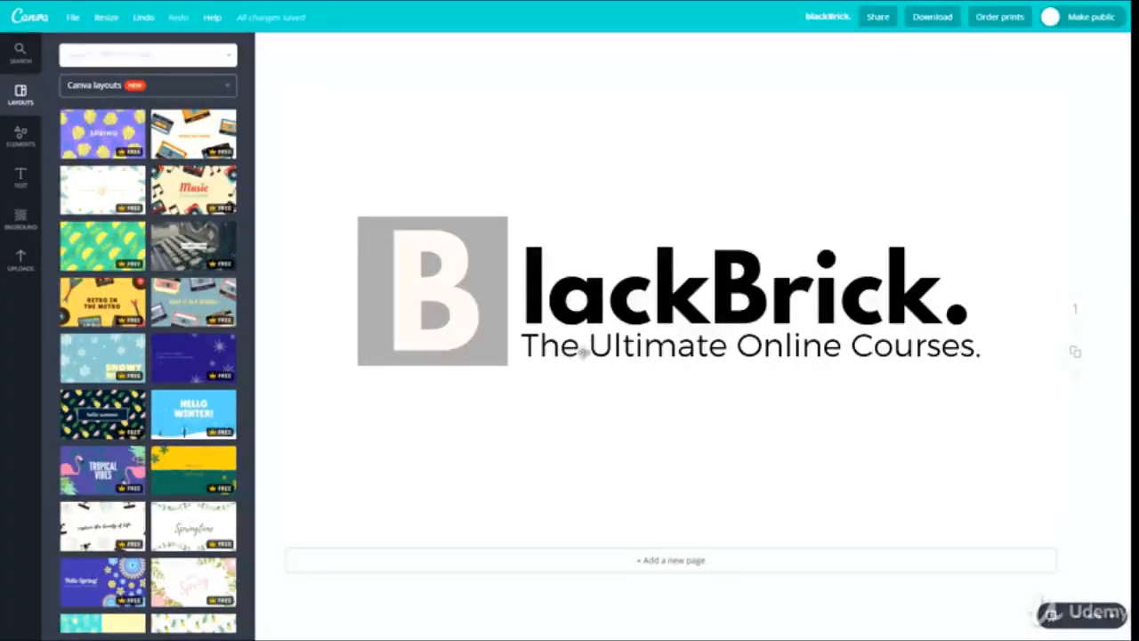
pyautogui.click(924, 25)
pyautogui.click(890, 78)
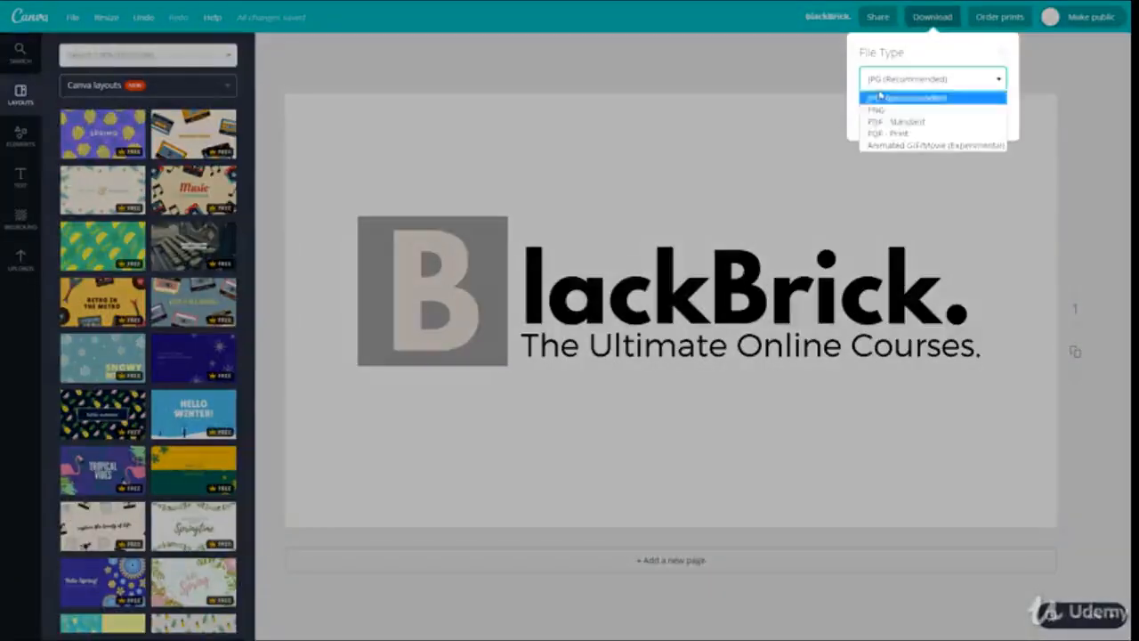
pyautogui.click(882, 115)
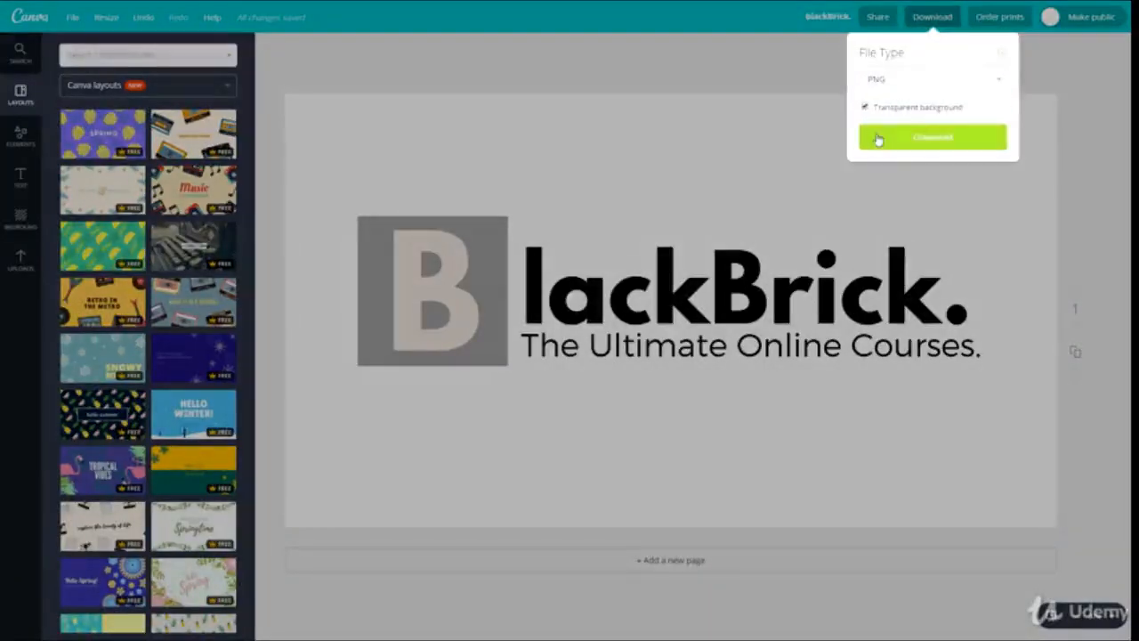
pyautogui.click(876, 134)
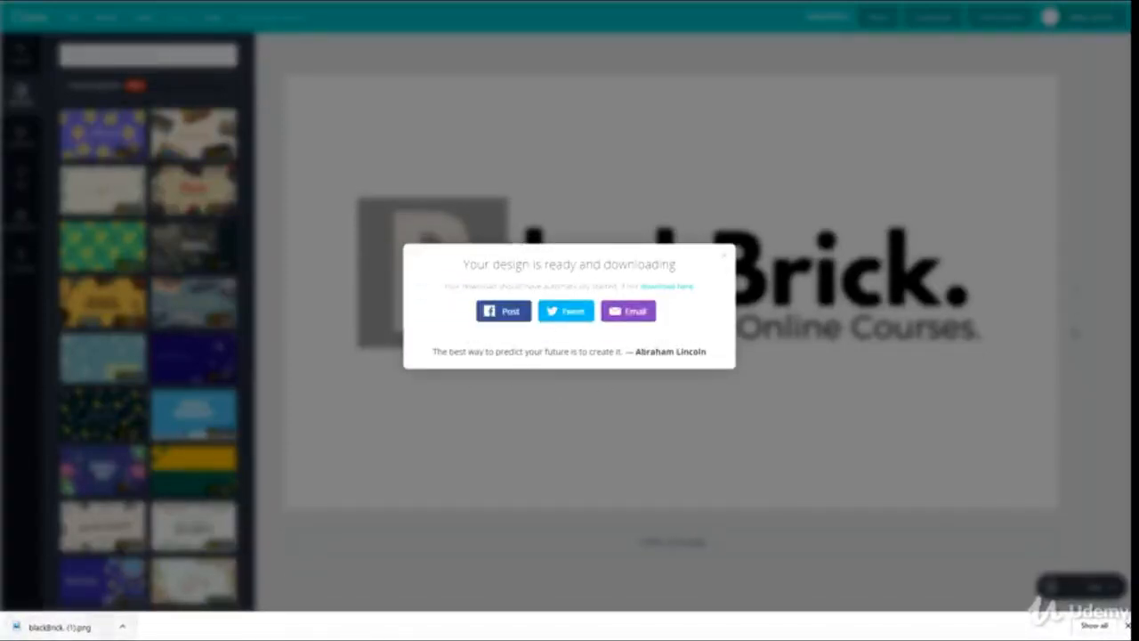
pyautogui.click(60, 625)
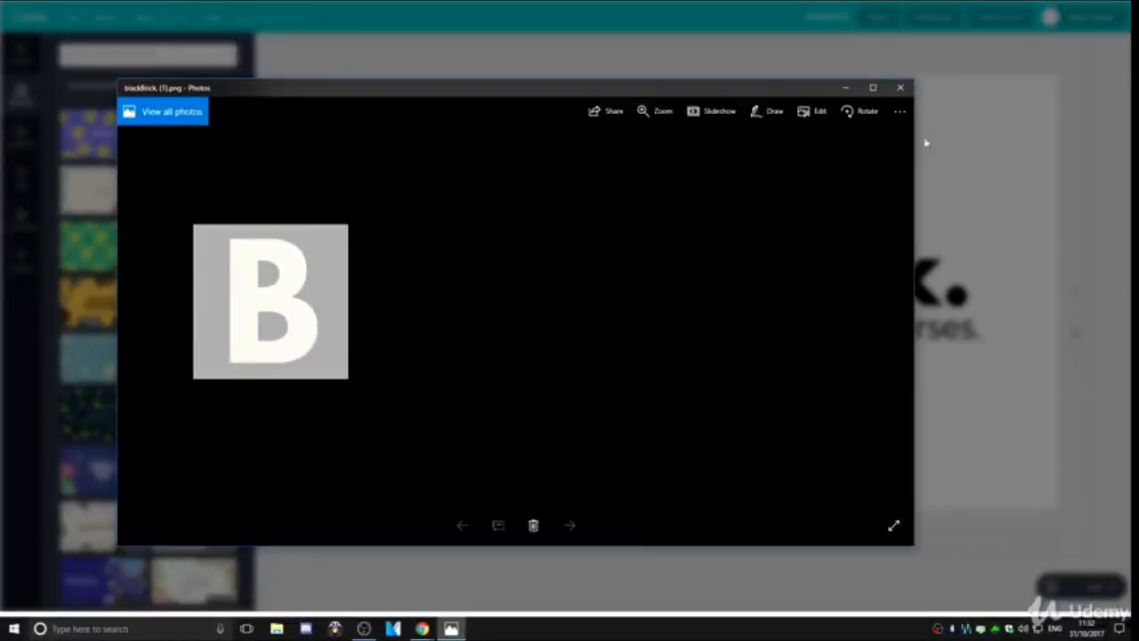
pyautogui.click(901, 89)
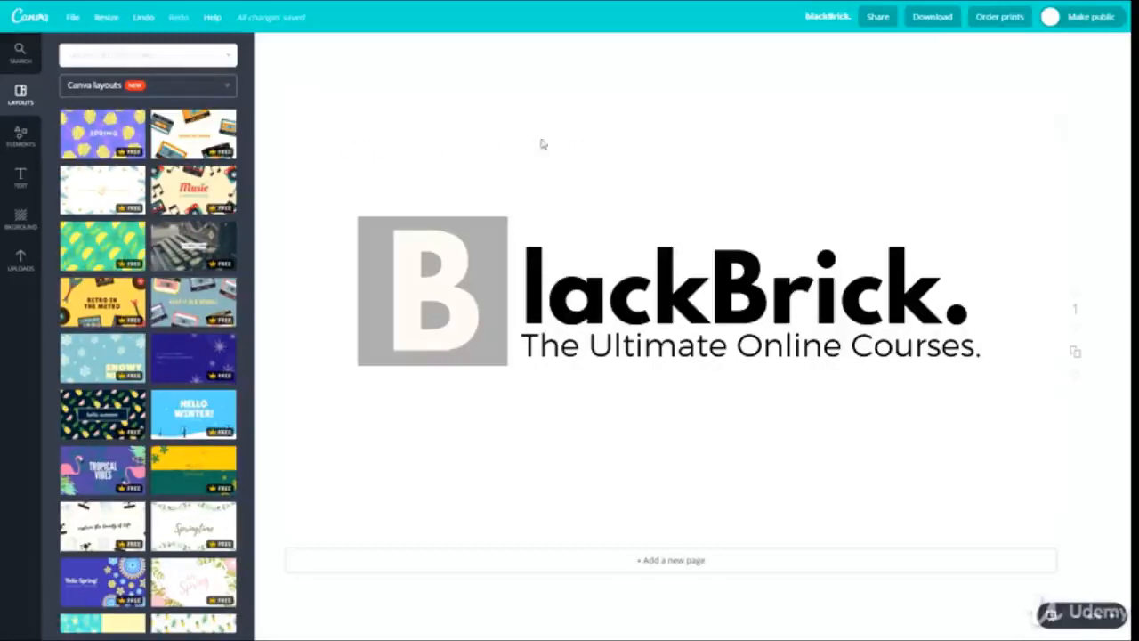
# Undo the grey recolouring of the square and the deletion of the textured background
pyautogui.click(576, 290)
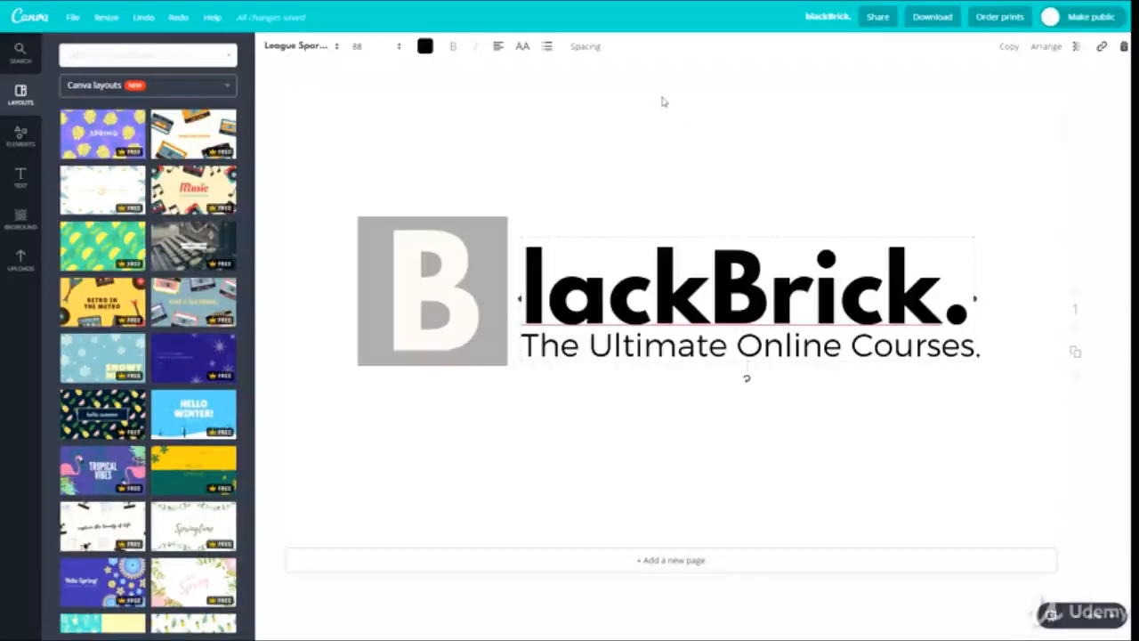
pyautogui.hotkey('ctrl', 'z')
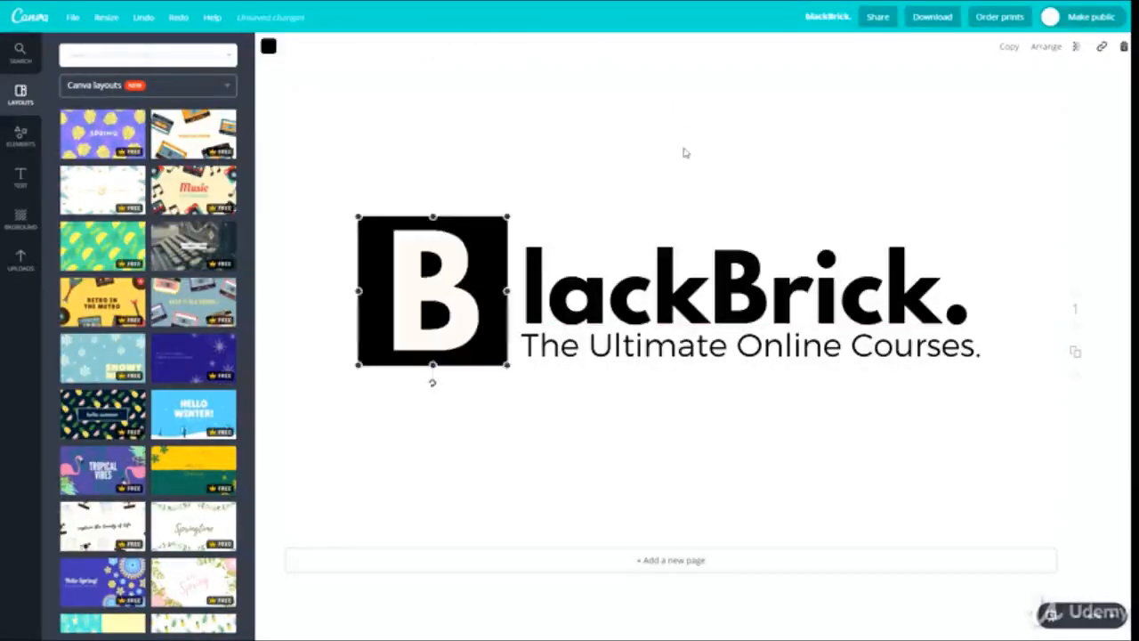
pyautogui.hotkey('ctrl', 'z')
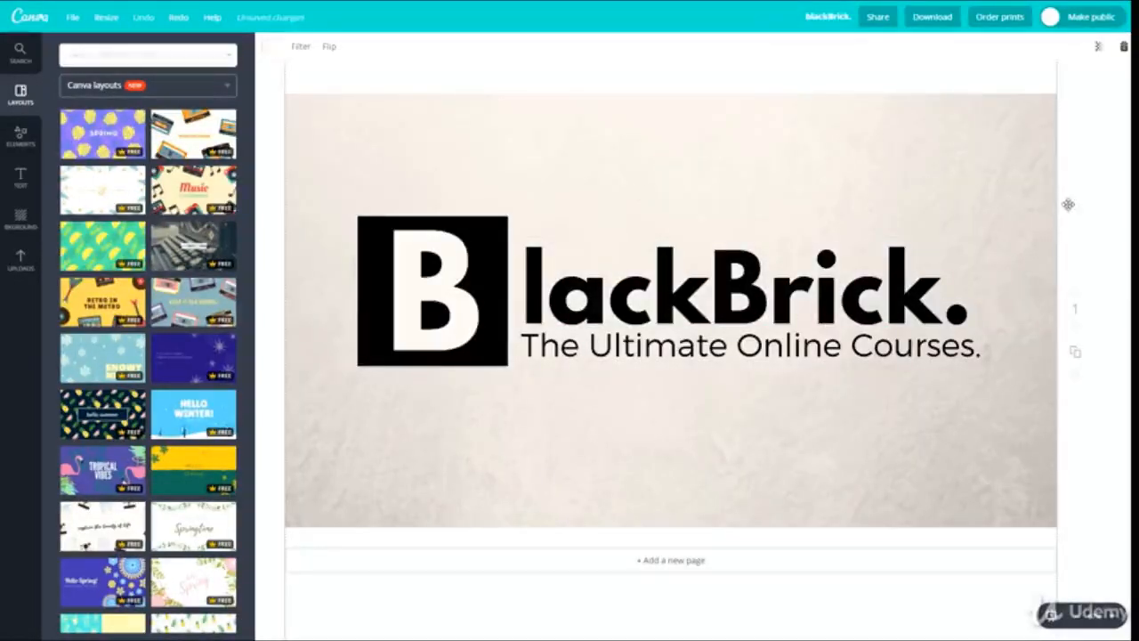
pyautogui.click(1105, 230)
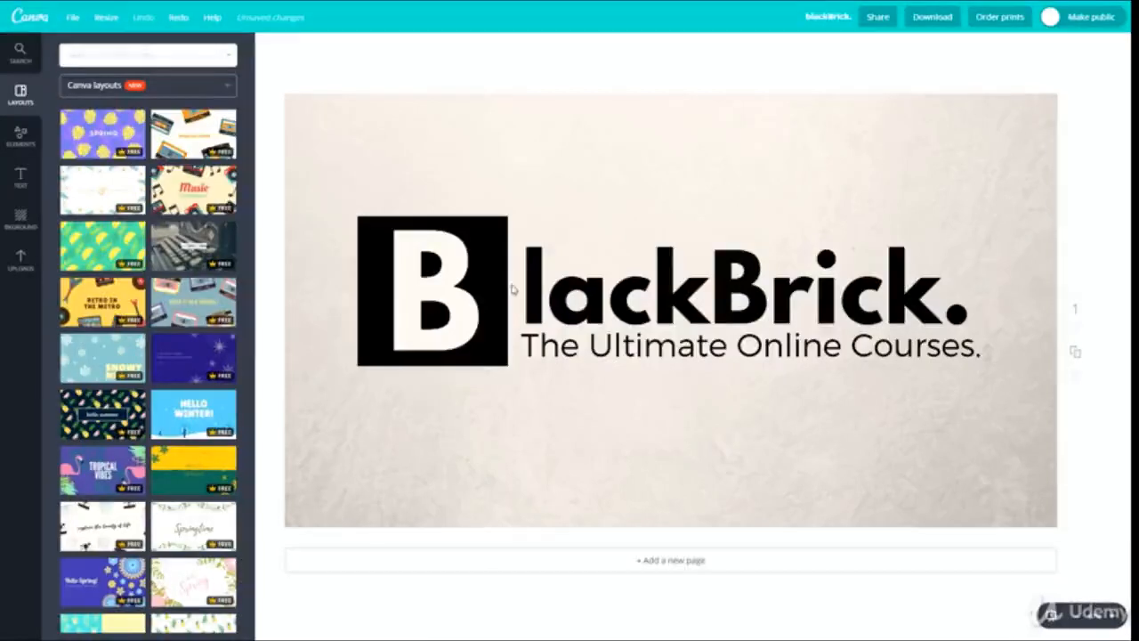
# Review the available download file types and dismiss the download options without exporting
pyautogui.click(945, 17)
pyautogui.click(894, 81)
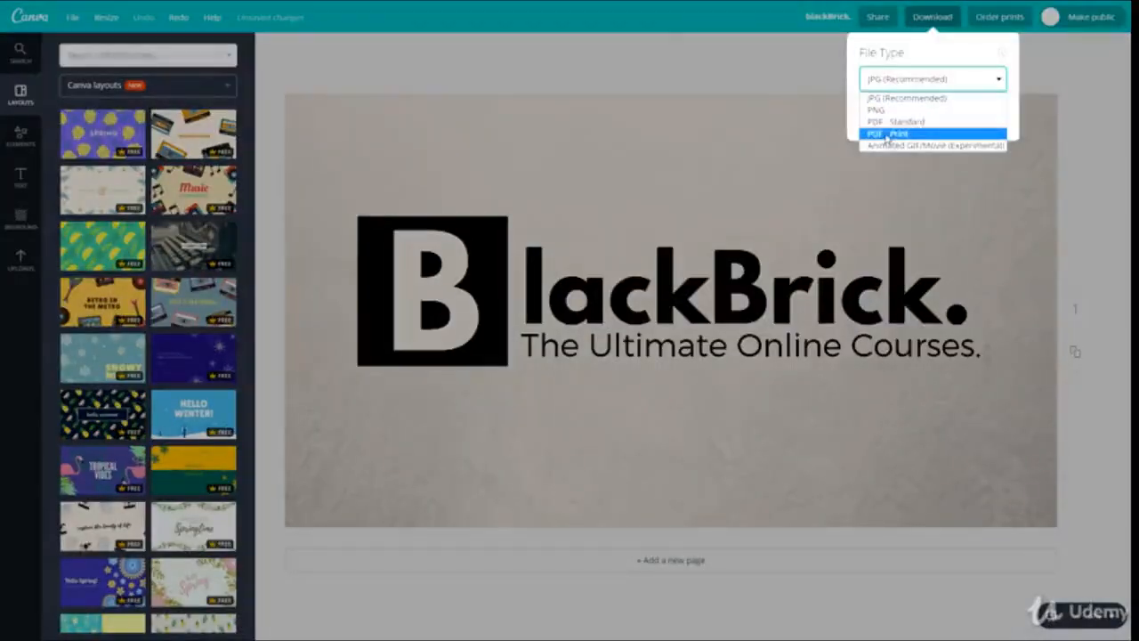
pyautogui.click(1089, 95)
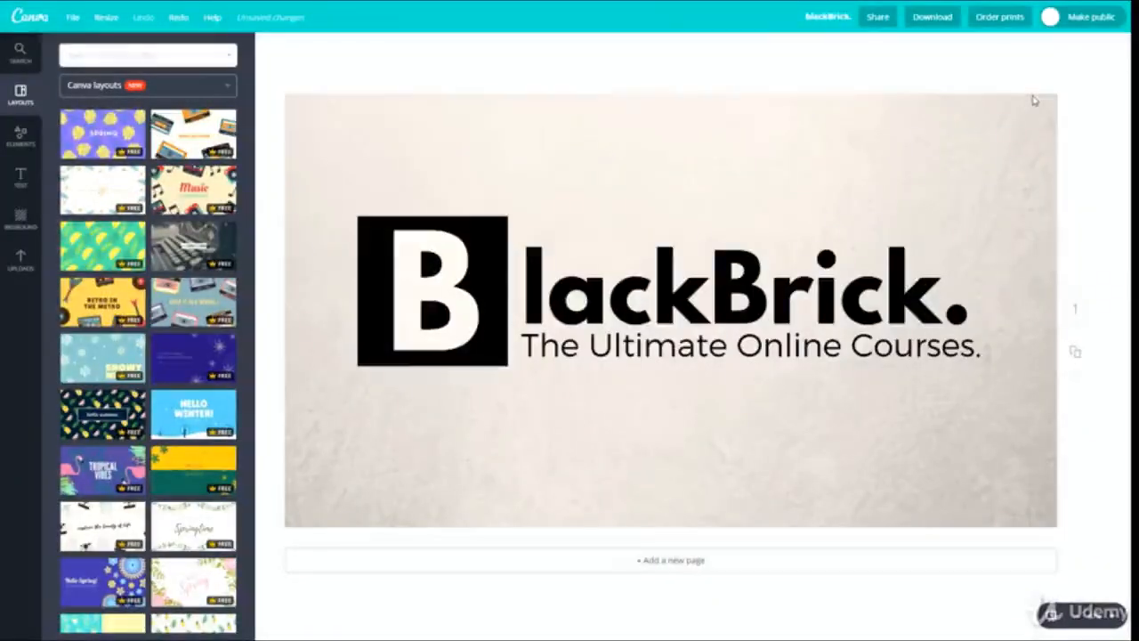